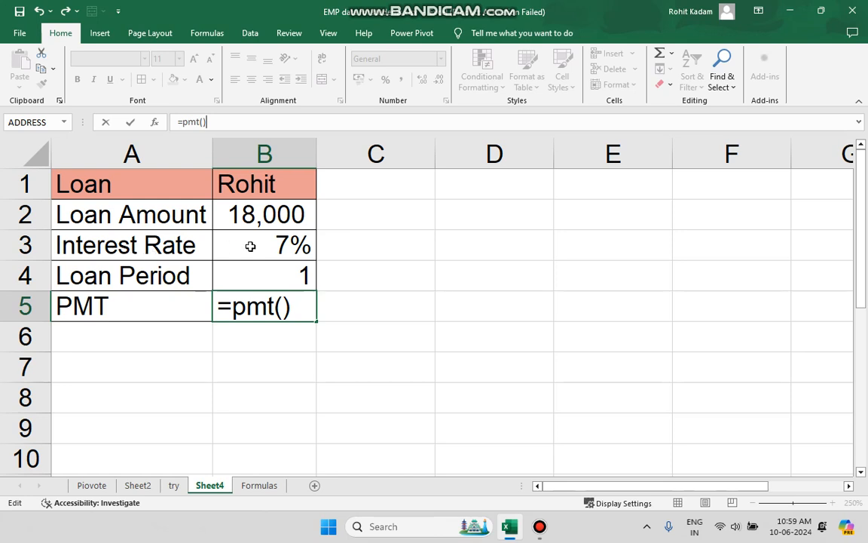
Set the rate argument of the PMT formula in B5 to the interest rate divided by twelve, B3/12.
key("Left")
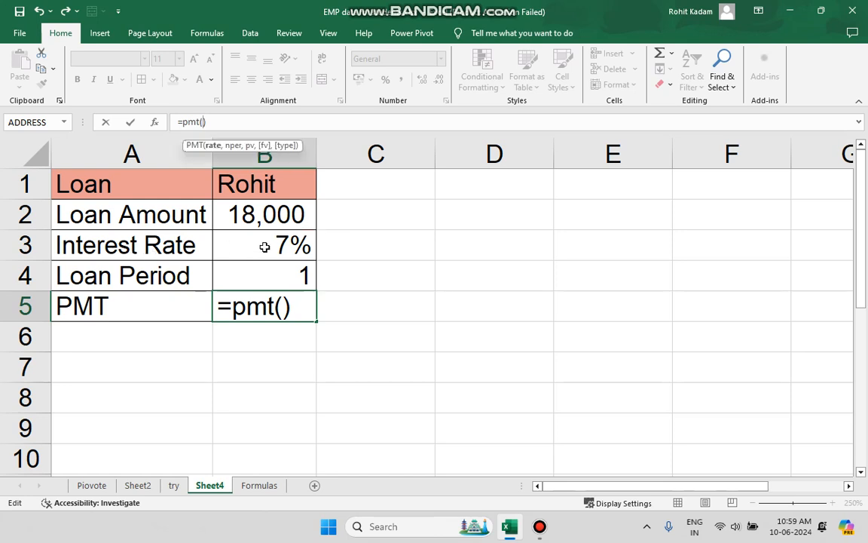
left_click(264, 246)
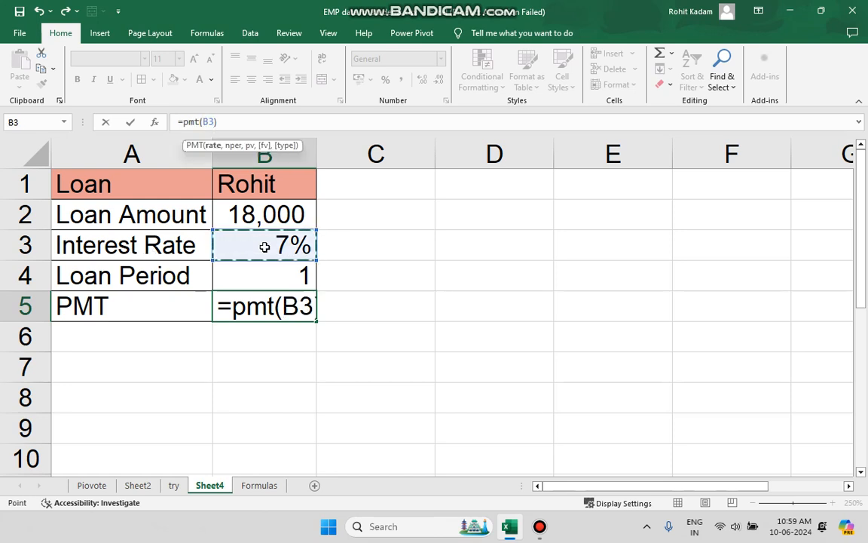
type("/12")
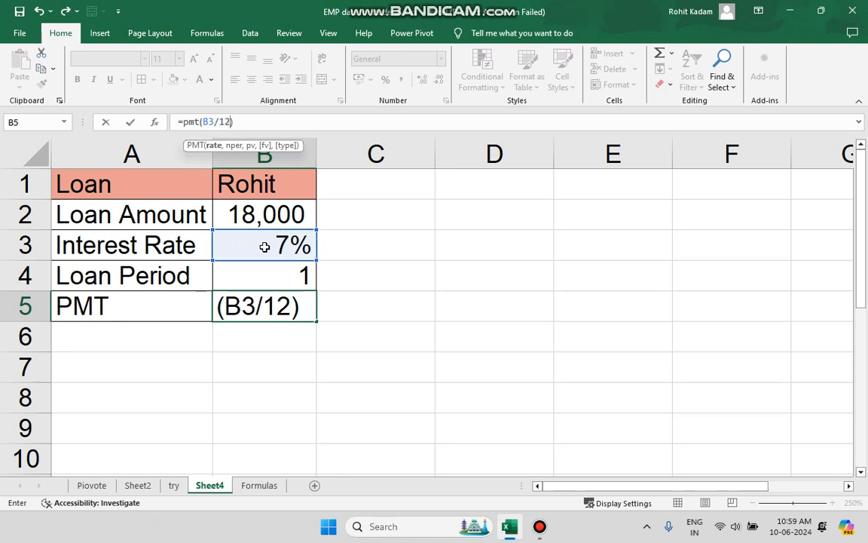
type(",")
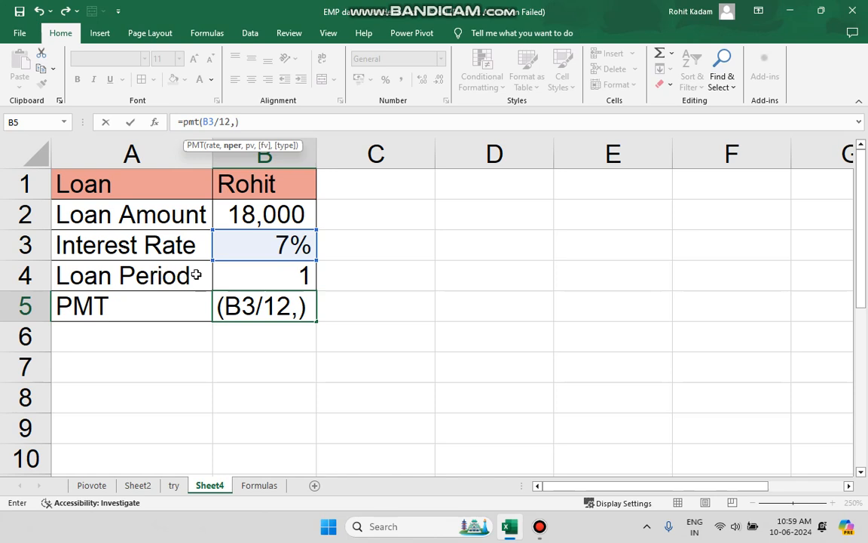
Set the nper argument of the PMT formula to the loan period times twelve, B4*12.
left_click(273, 278)
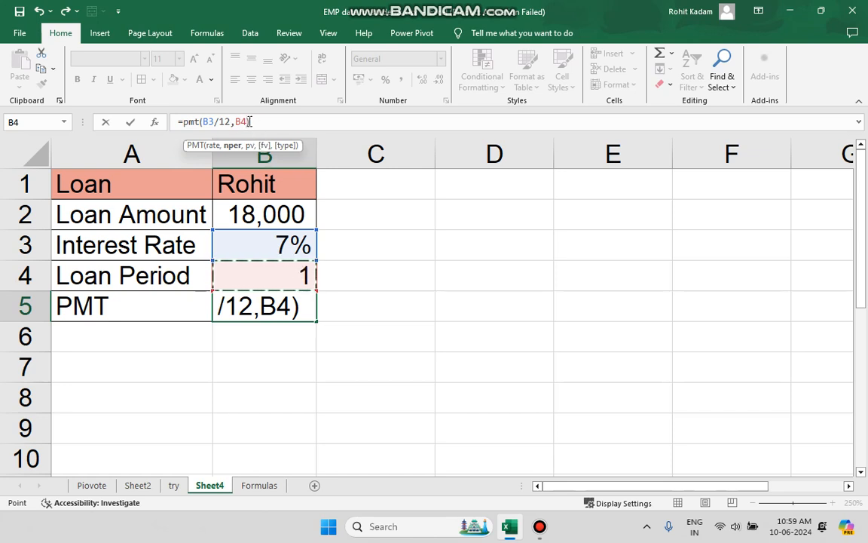
type("8)")
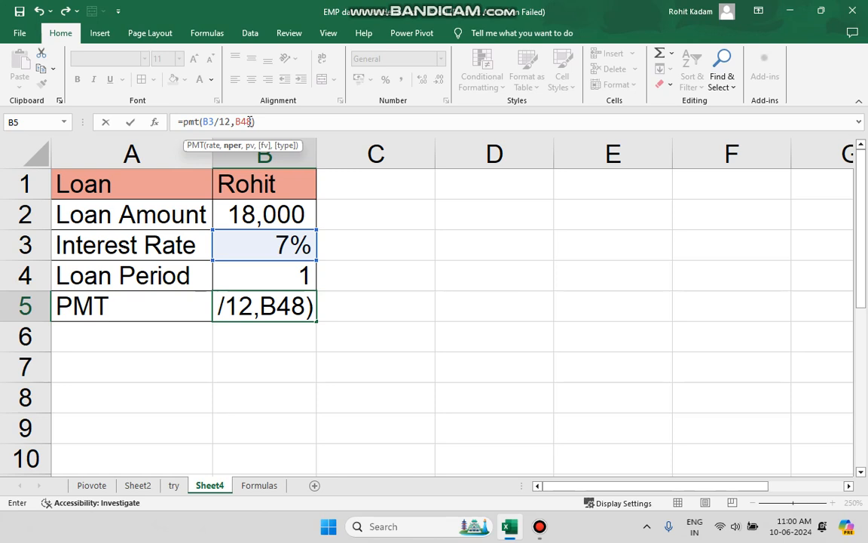
key("BackSpace")
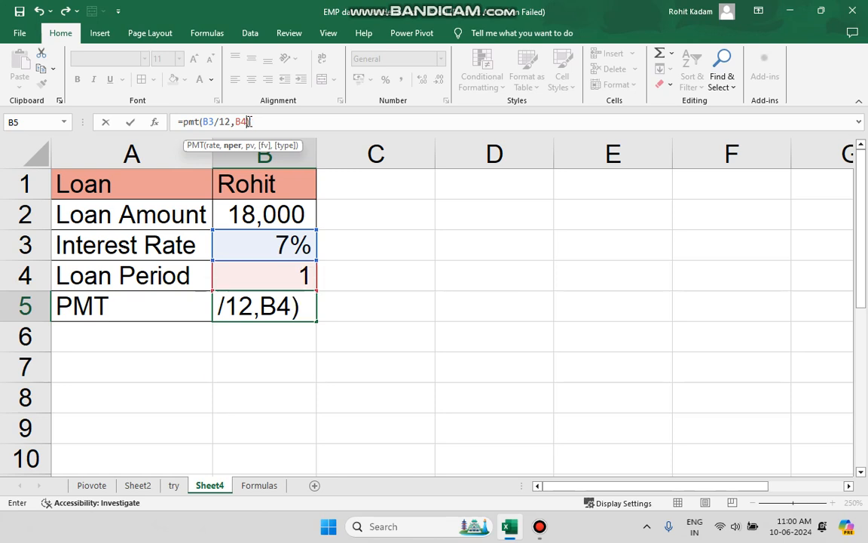
type("*122")
key("BackSpace")
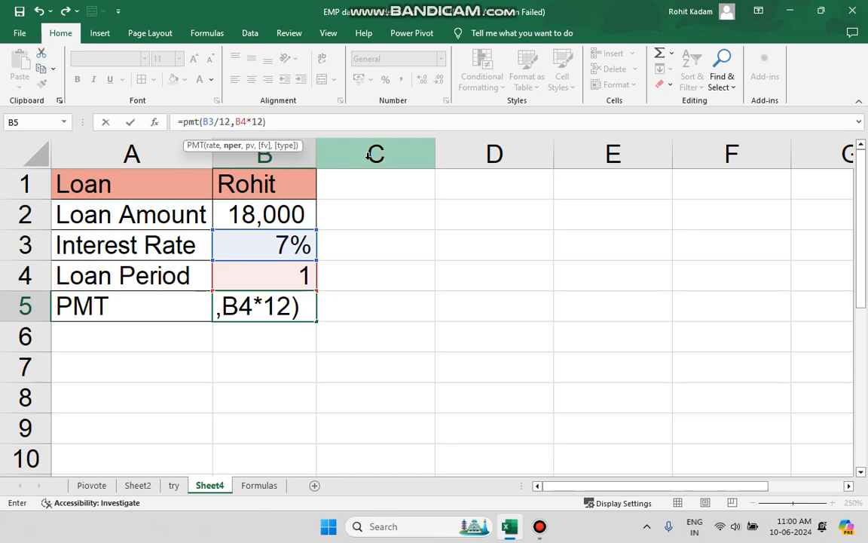
Set the pv argument to the loan amount in B2 and enter the completed PMT formula.
type(",")
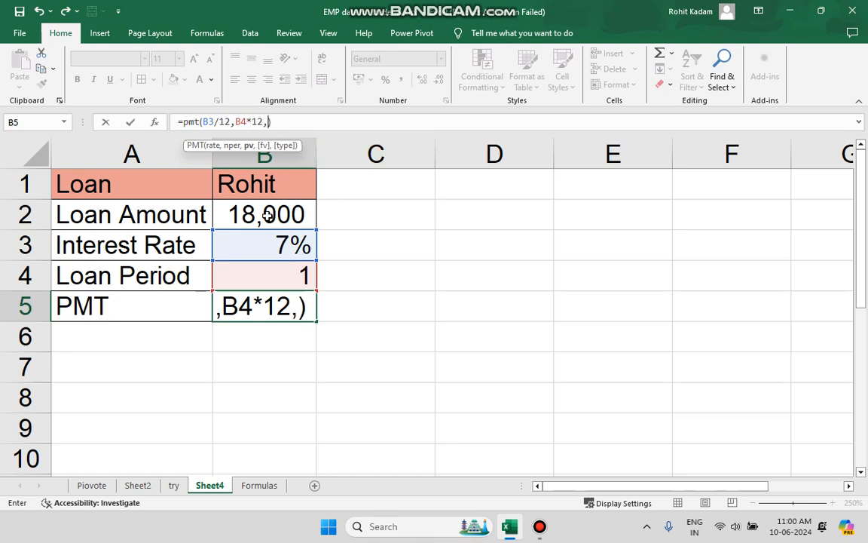
left_click(227, 220)
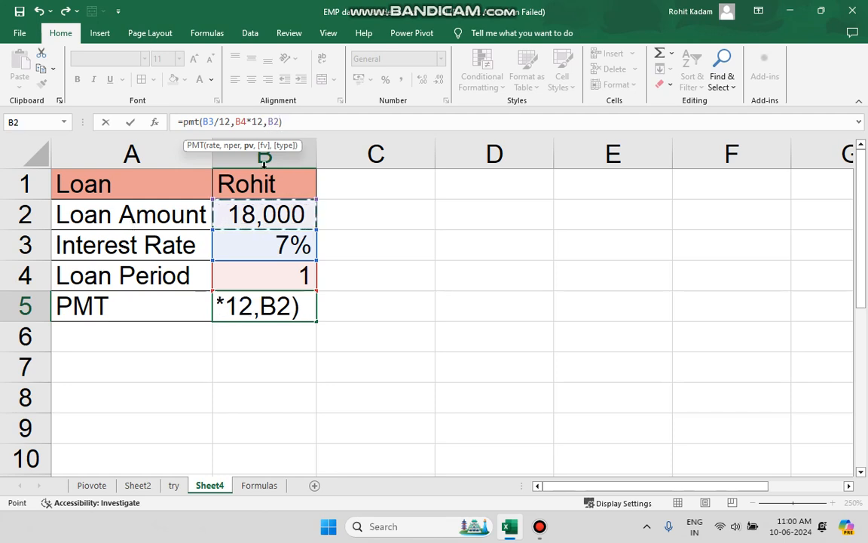
left_click(298, 120)
key("Return")
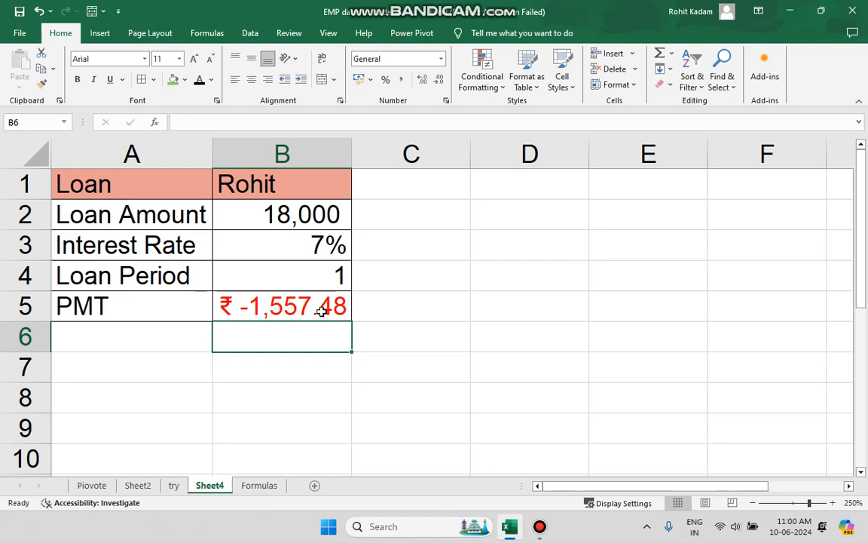
left_click(300, 360)
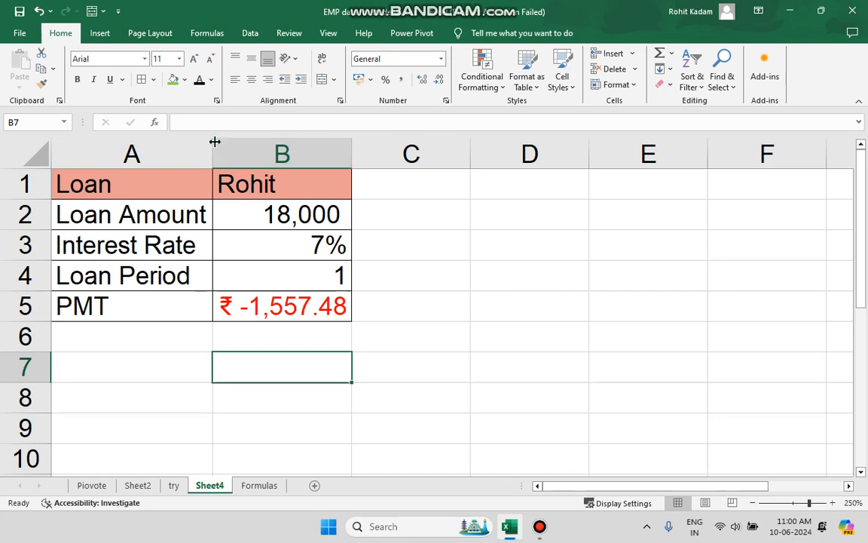
left_click(207, 33)
left_click(138, 75)
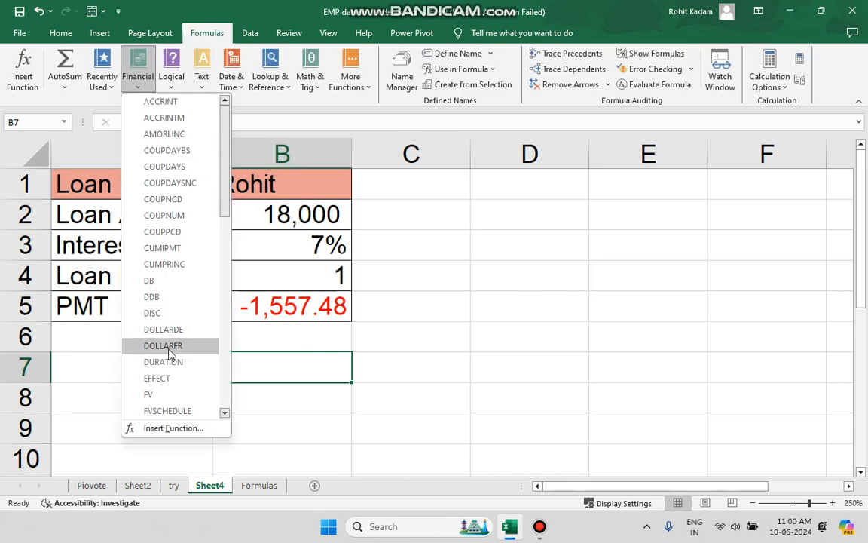
left_click(169, 349)
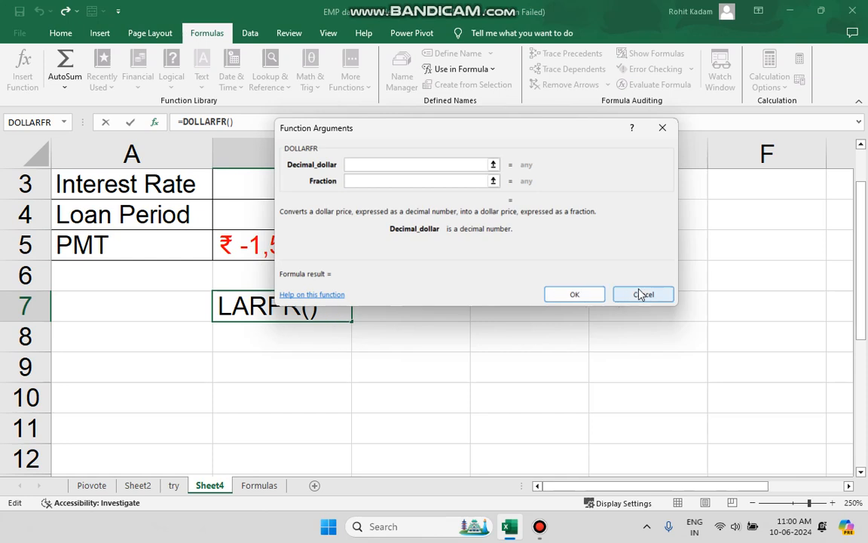
left_click(640, 294)
left_click(435, 377)
scroll(435, 377, "up", 1)
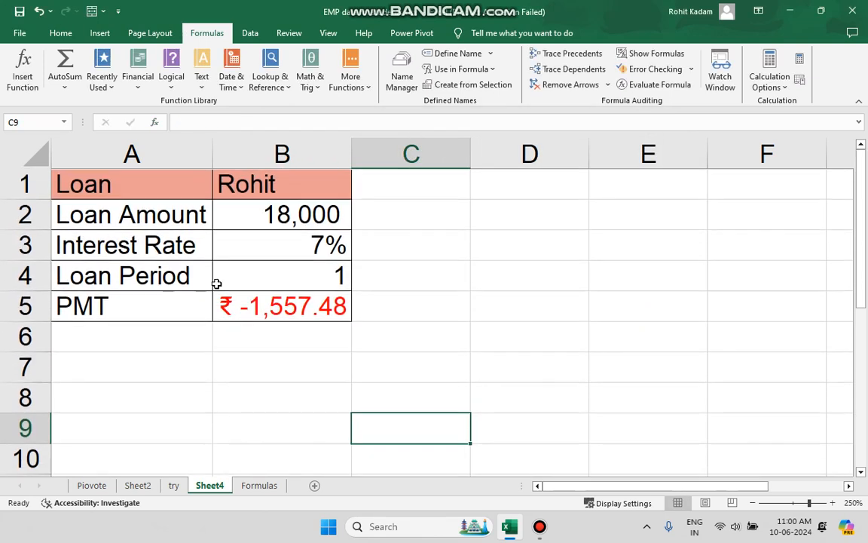
left_click(177, 81)
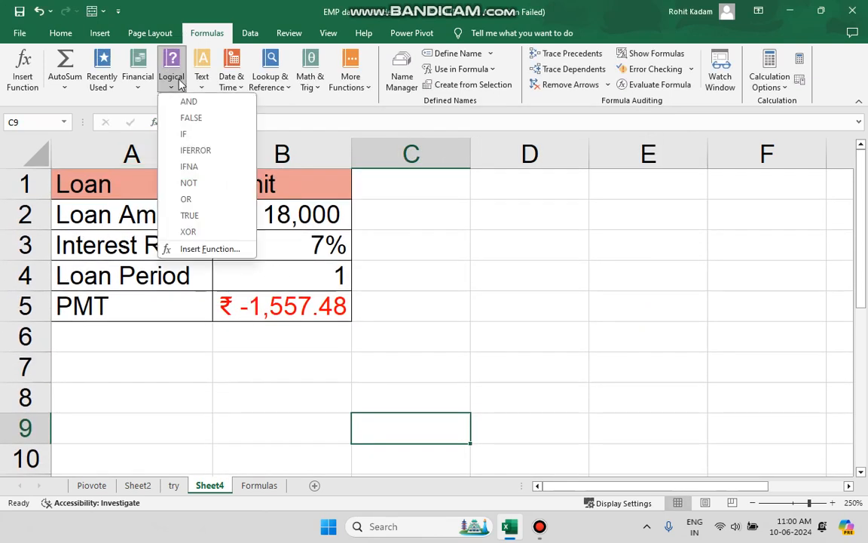
left_click(138, 81)
left_click(193, 360)
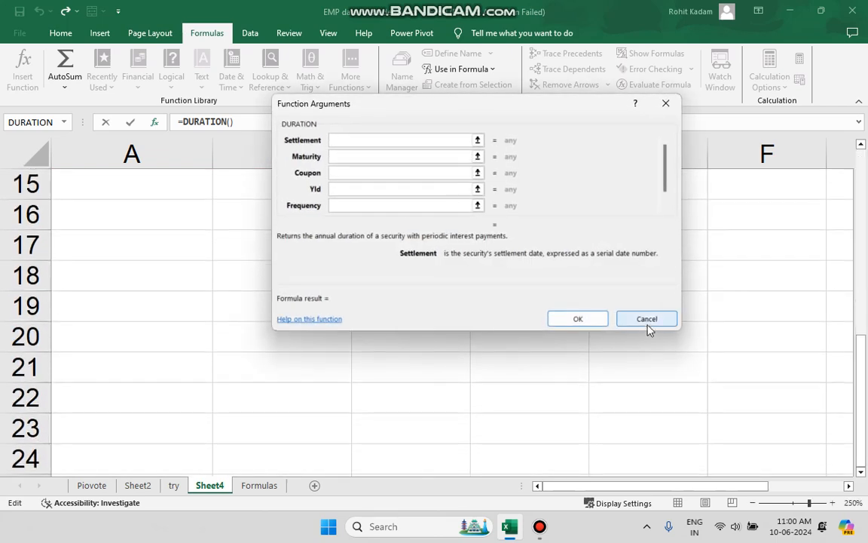
left_click(648, 319)
scroll(204, 398, "up", 3)
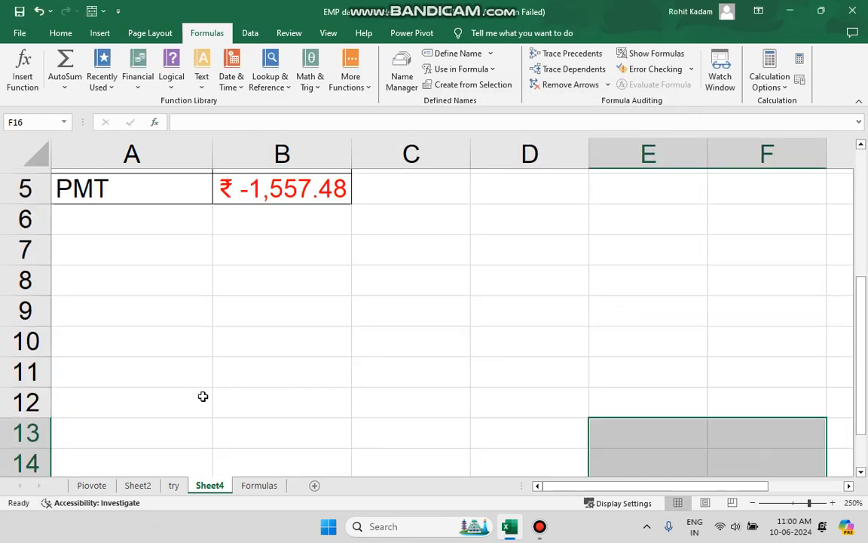
Undo the earlier edits until the loan table is removed from Sheet4 and the MIN formula is removed from E12 on the try sheet.
left_click(39, 11)
left_click(40, 12)
left_click(39, 11)
scroll(44, 13, "down", 6)
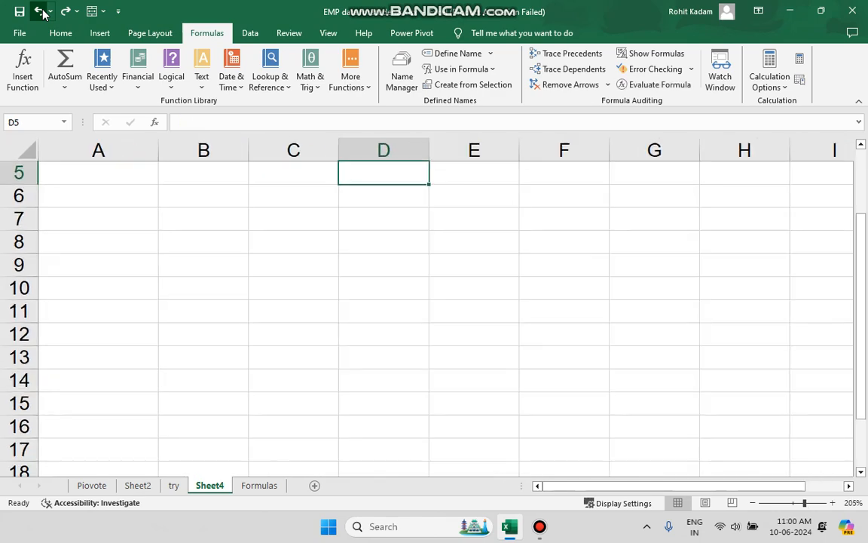
scroll(224, 327, "up", 2)
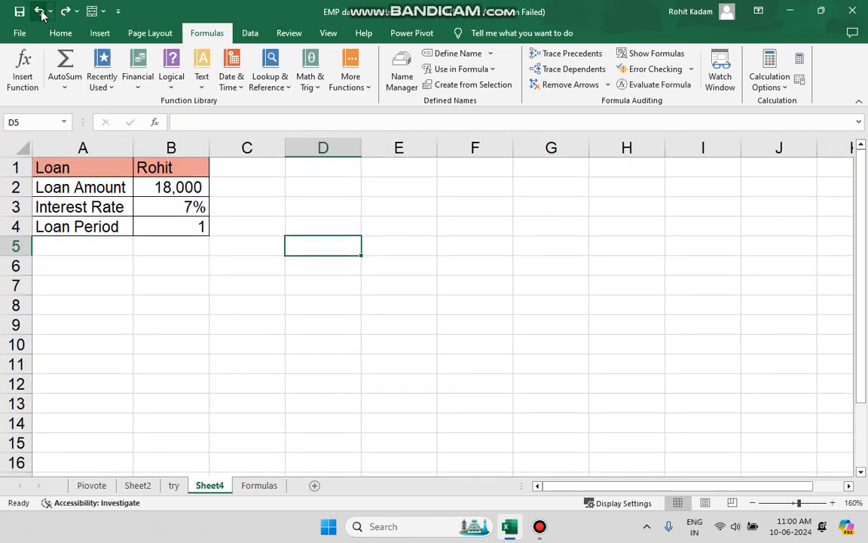
left_click(41, 12)
left_click(40, 12)
left_click(41, 12)
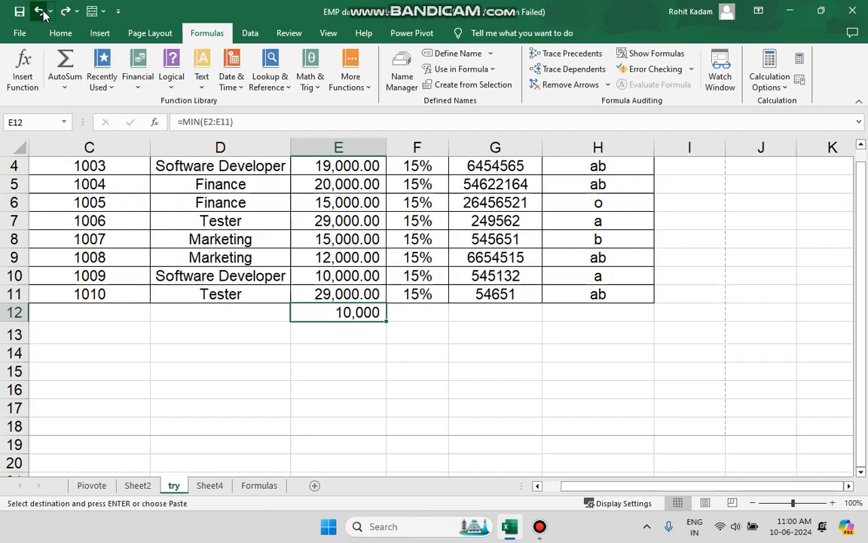
left_click(40, 12)
left_click(42, 12)
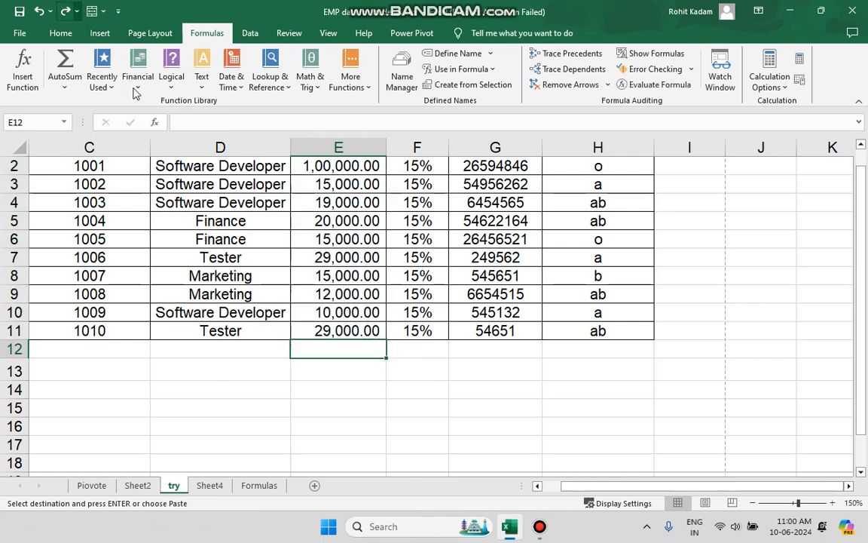
Look over the logical functions and Sheet4, and open the Formulas sheet at its Logical example.
left_click(171, 69)
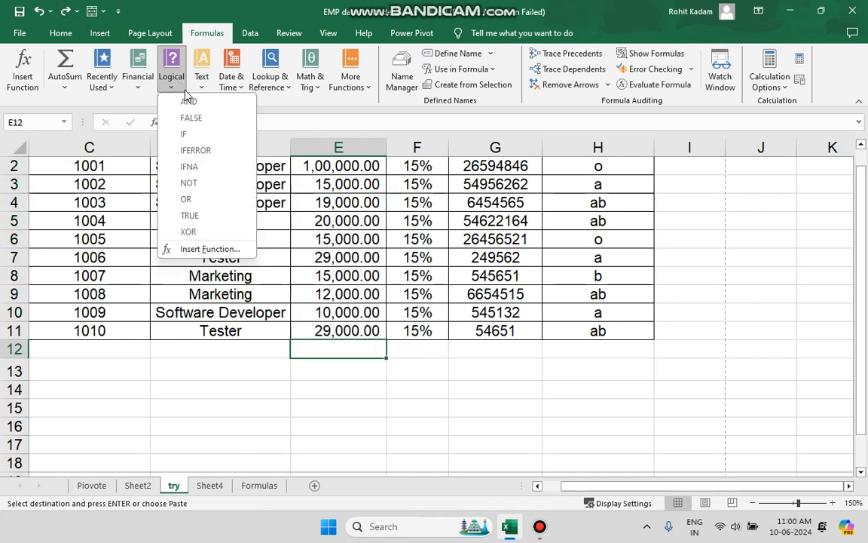
left_click(209, 486)
left_click(224, 487)
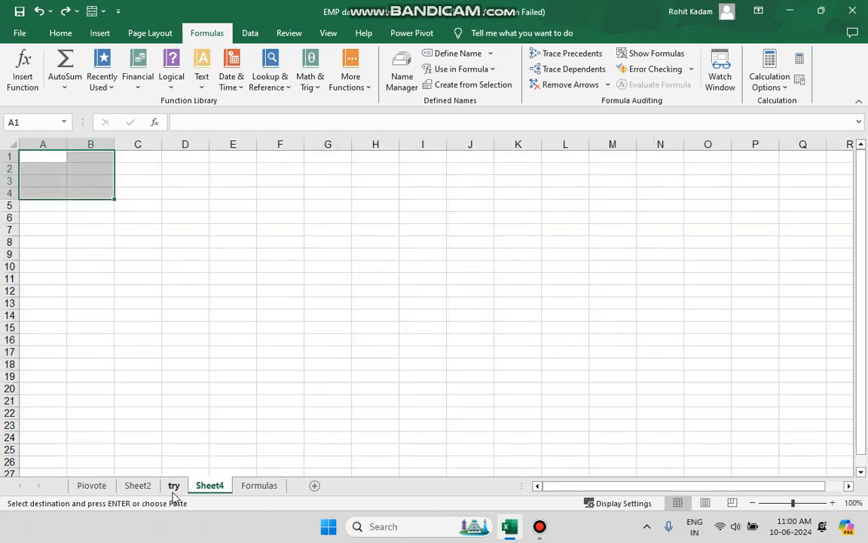
left_click(245, 489)
scroll(154, 401, "down", 1)
scroll(154, 401, "down", 1)
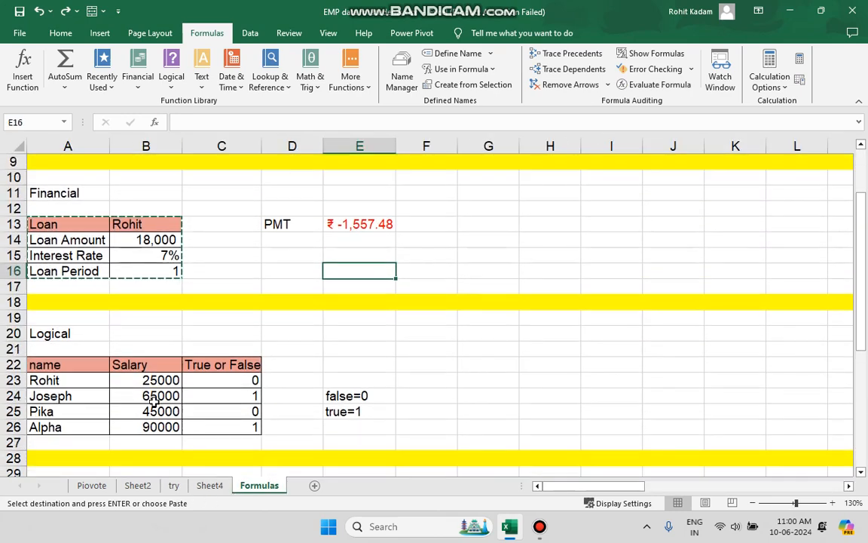
Examine the names, salaries and the IF formula in the True or False column of the Logical example.
left_click(117, 410)
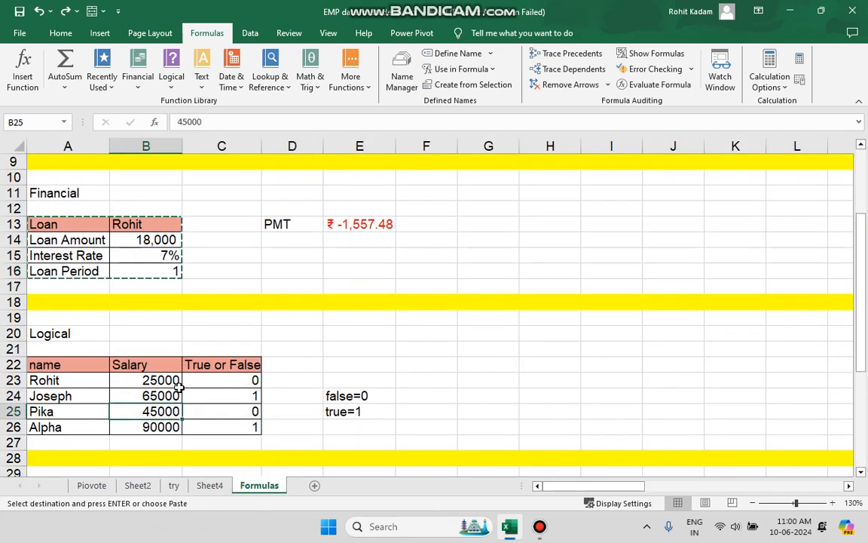
scroll(179, 386, "up", 1)
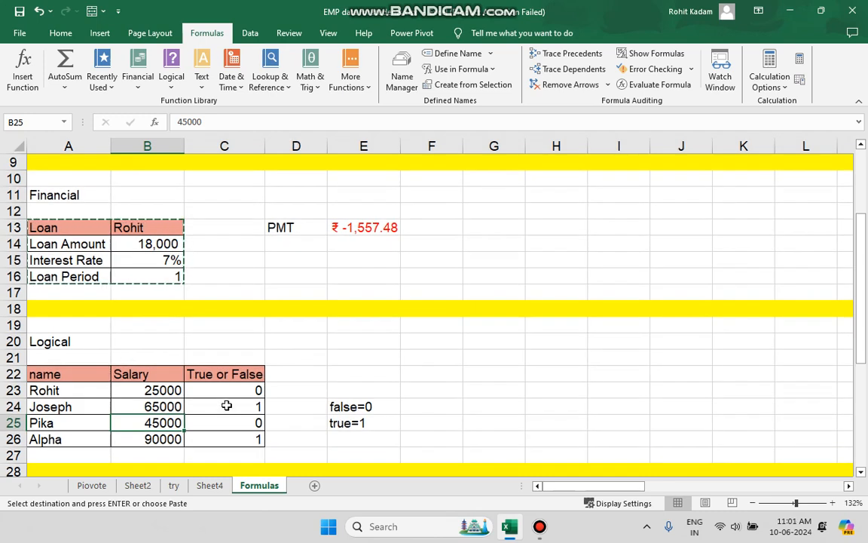
left_click(68, 390)
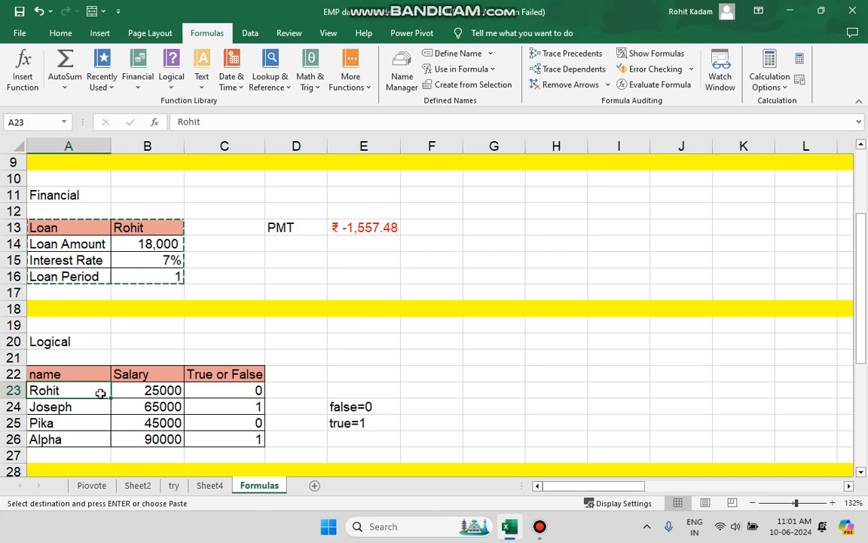
left_click_drag(55, 412, 60, 423)
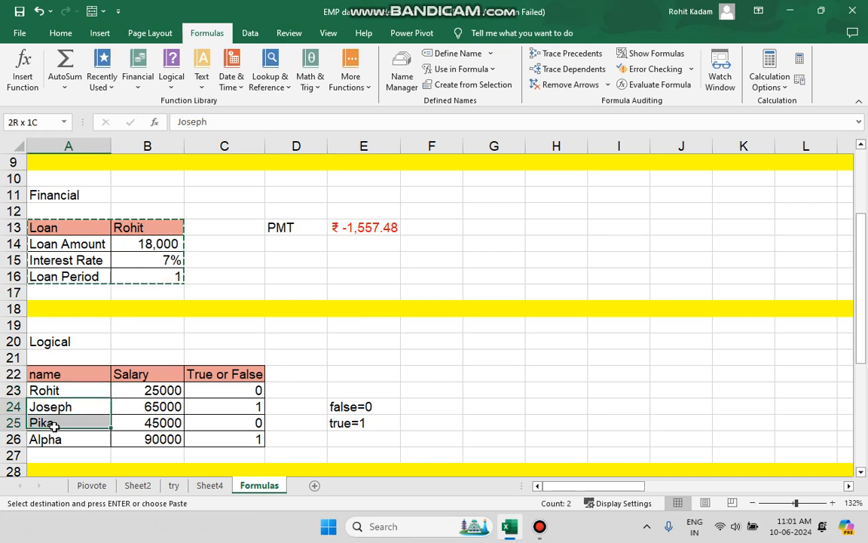
left_click(58, 438)
left_click_drag(152, 390, 163, 451)
left_click(226, 391)
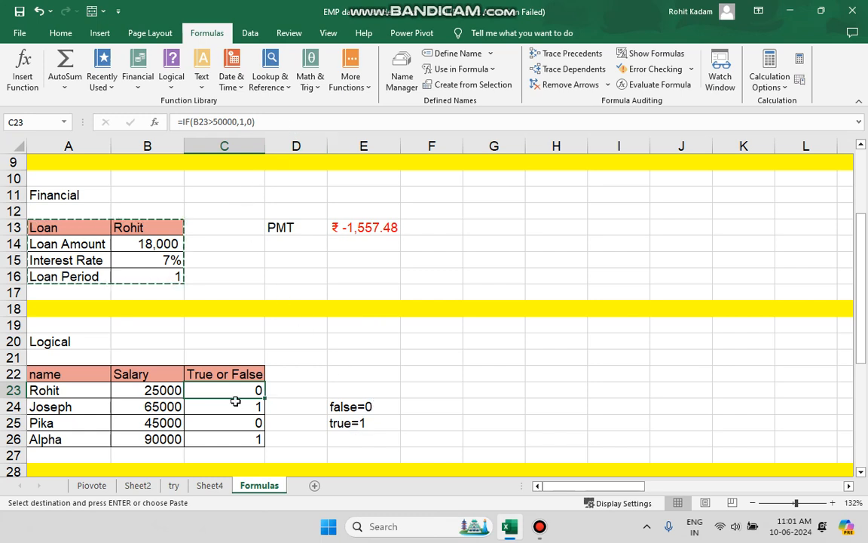
left_click_drag(249, 438, 47, 381)
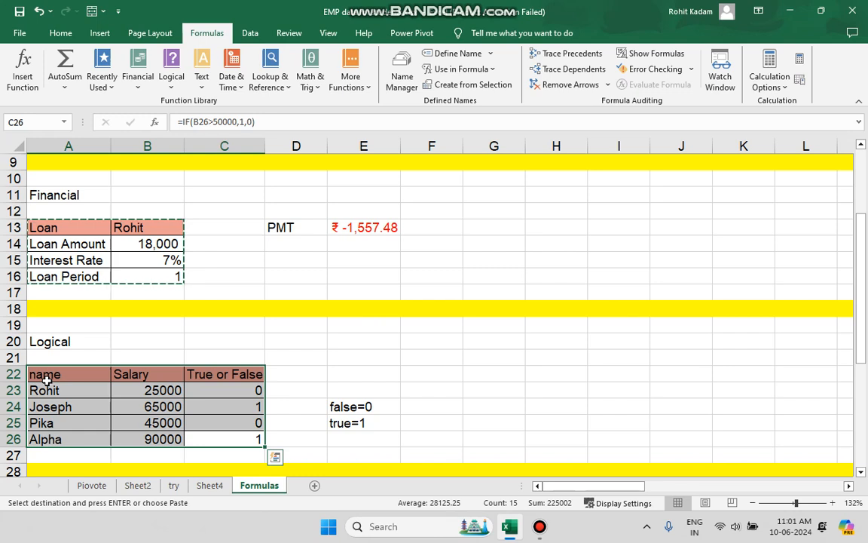
key("ctrl+c")
left_click(91, 391)
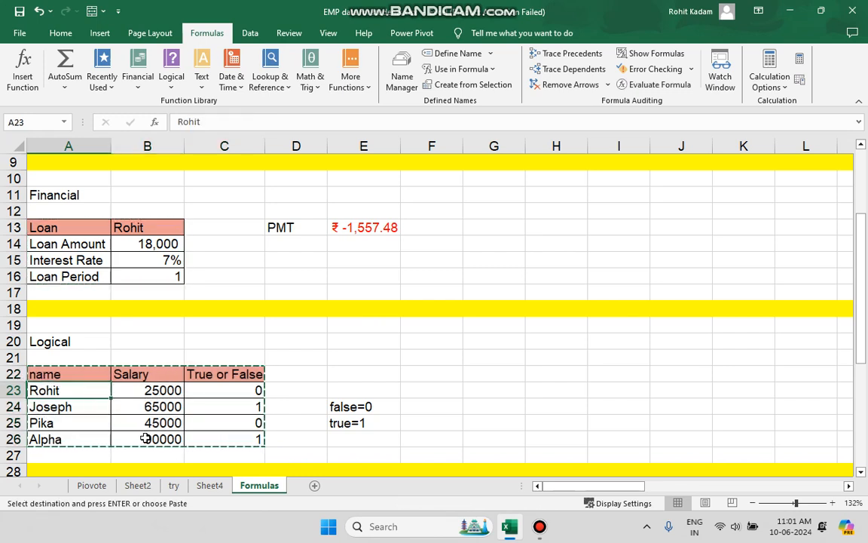
Copy the name and Salary columns, A22:B26, from the Logical example and paste them into Sheet4 at A1.
left_click_drag(146, 438, 42, 373)
key("ctrl+c")
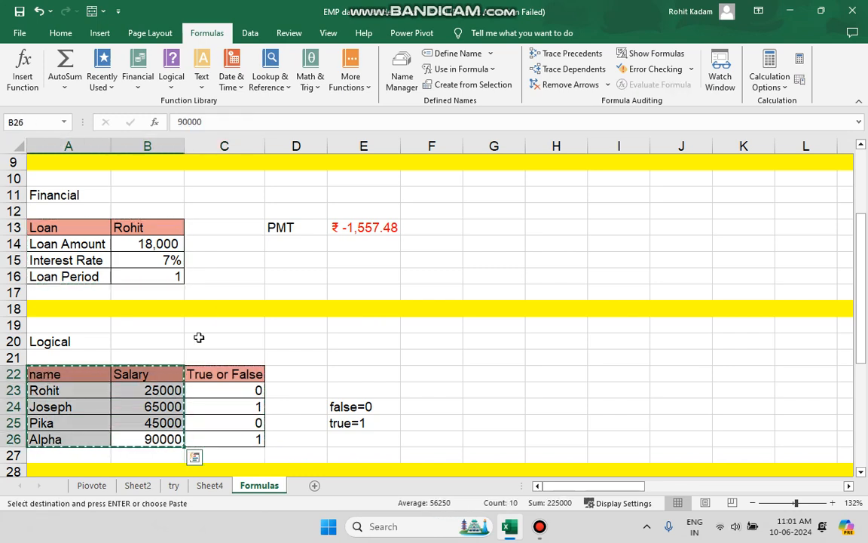
left_click(209, 484)
key("ctrl+v")
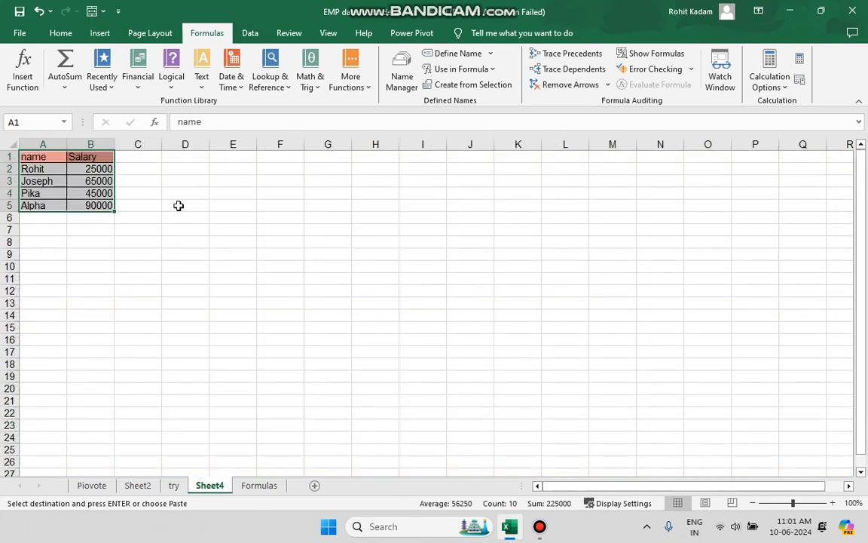
scroll(179, 205, "up", 10, "ctrl")
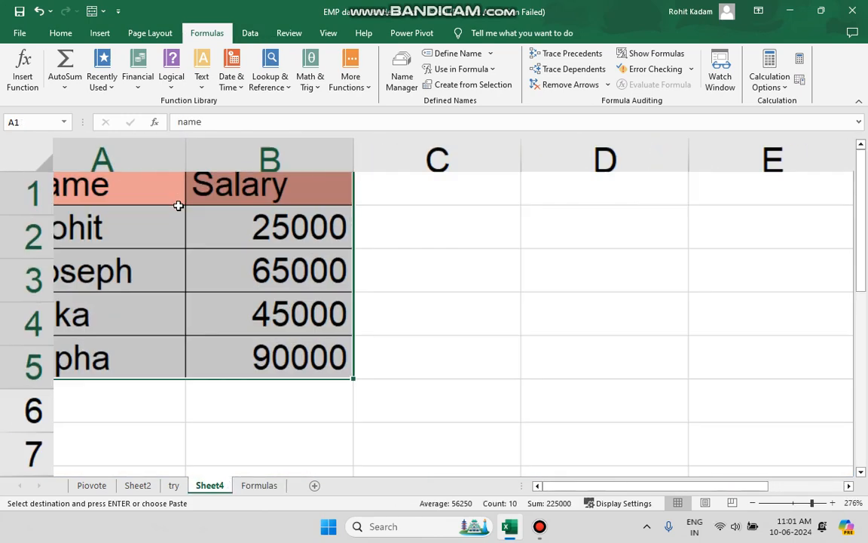
scroll(287, 220, "down", 1, "ctrl")
left_click(430, 207)
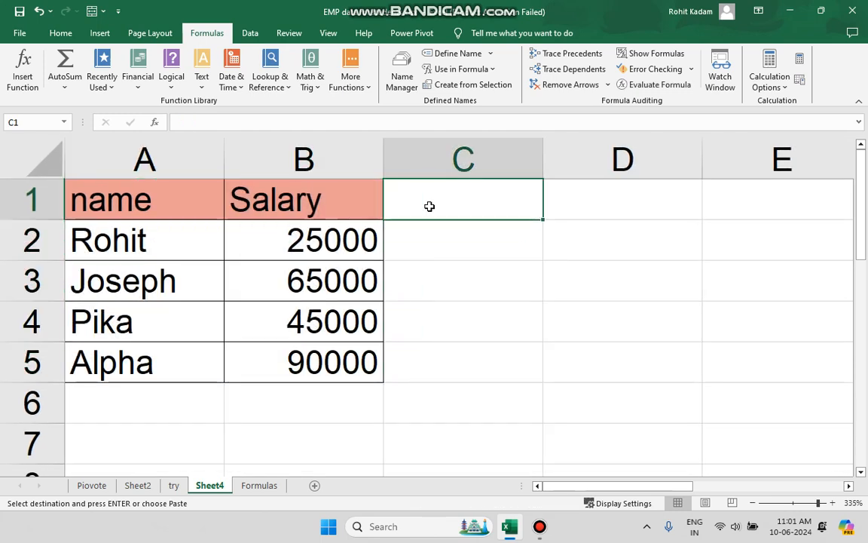
left_click(360, 235)
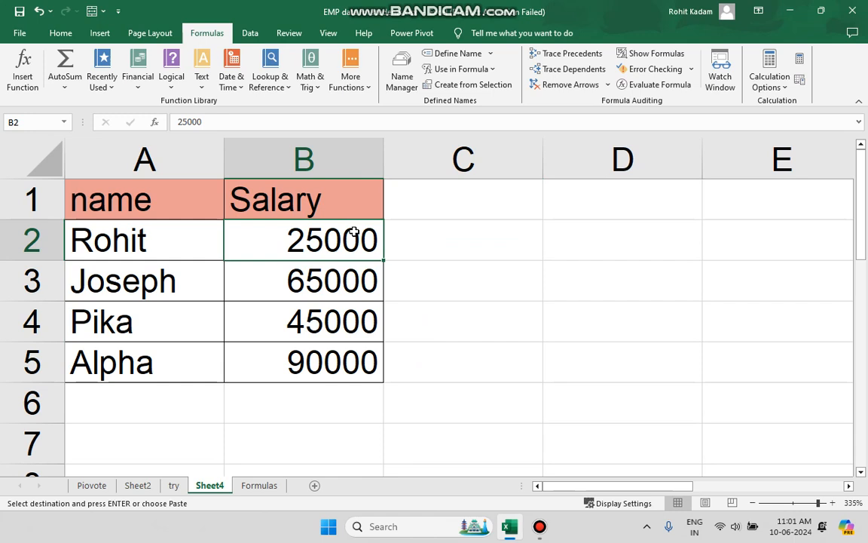
left_click(449, 212)
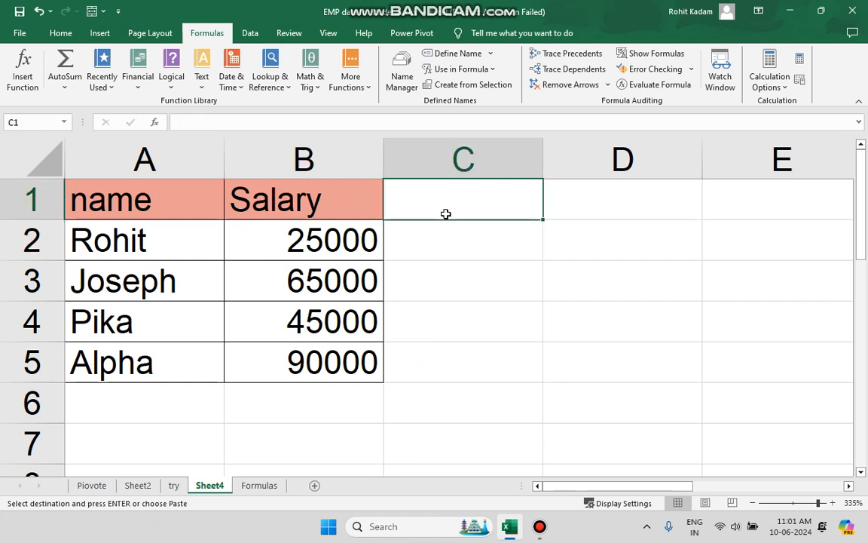
Enter the formula =IF(B2>50000,1,0) in C2 of Sheet4 to test the first salary against 50000.
left_click(428, 232)
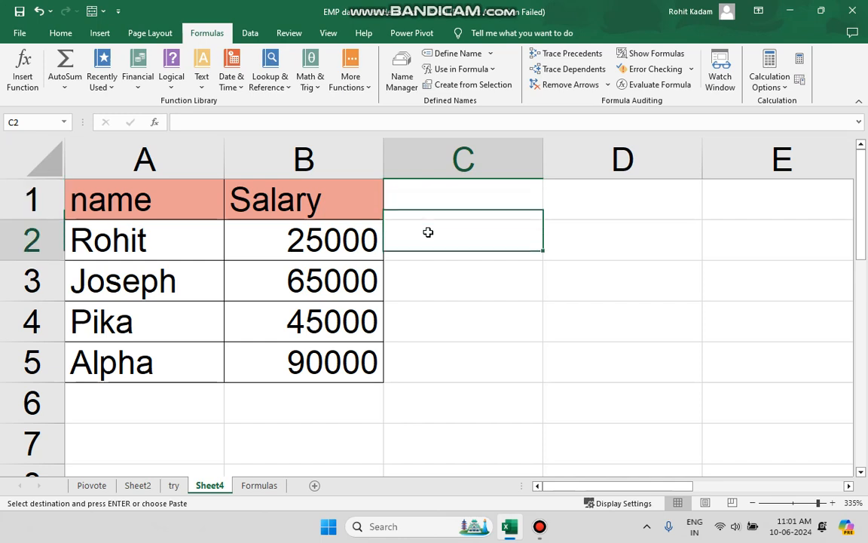
left_click(279, 127)
type("=")
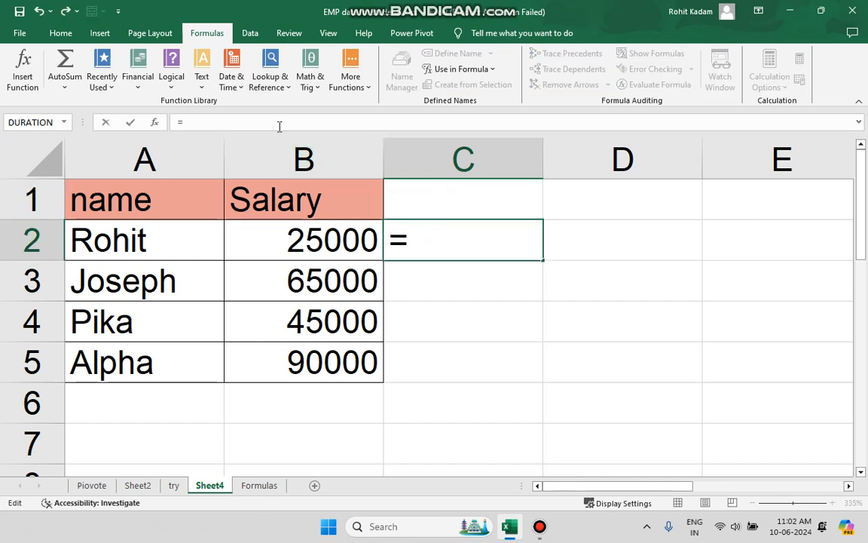
type("if")
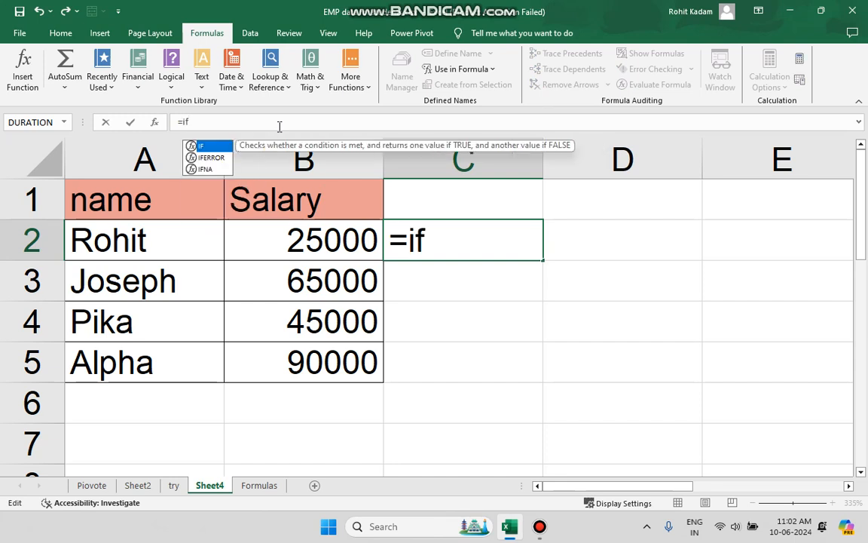
type("()")
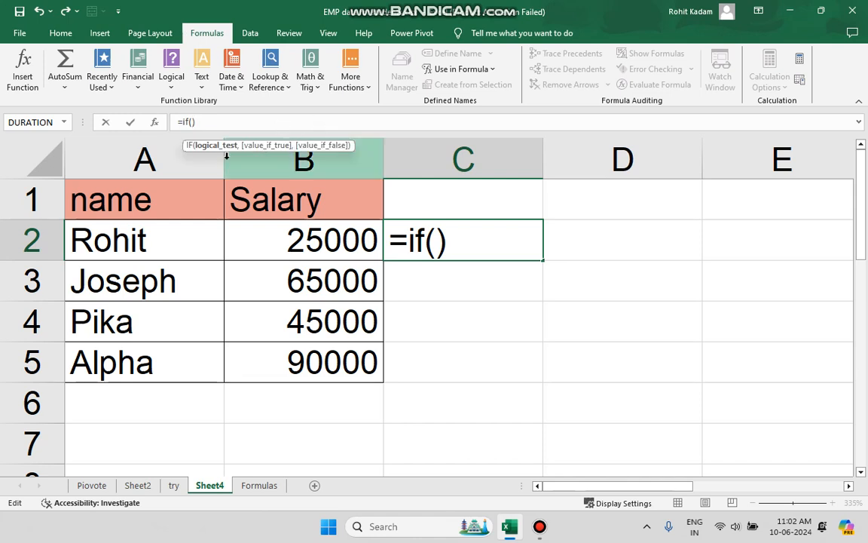
left_click(331, 244)
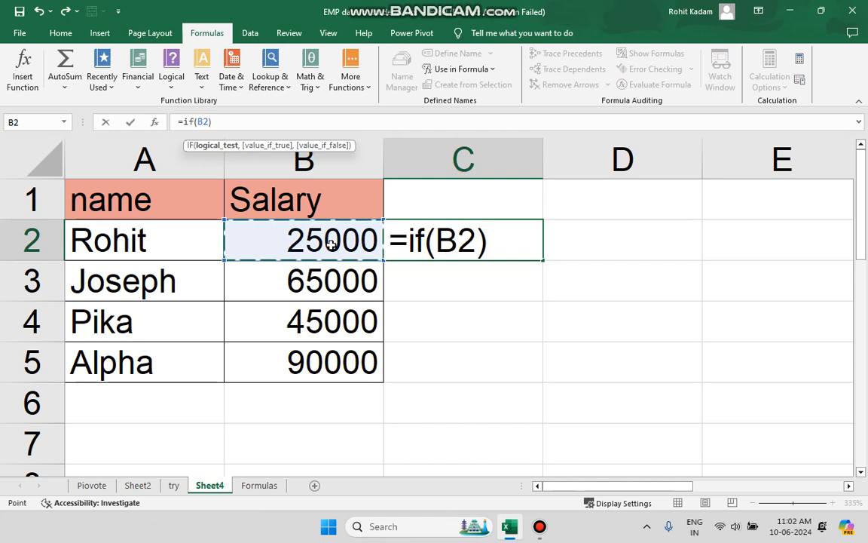
type(">")
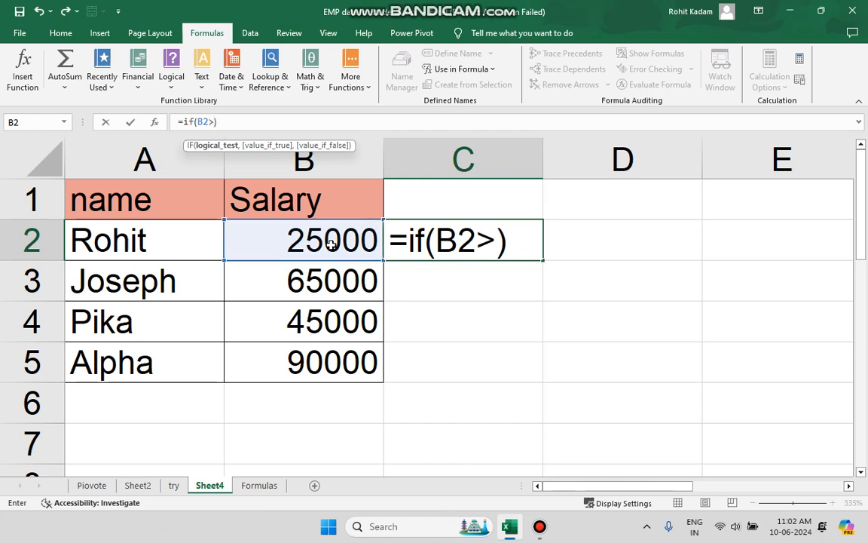
type("50000")
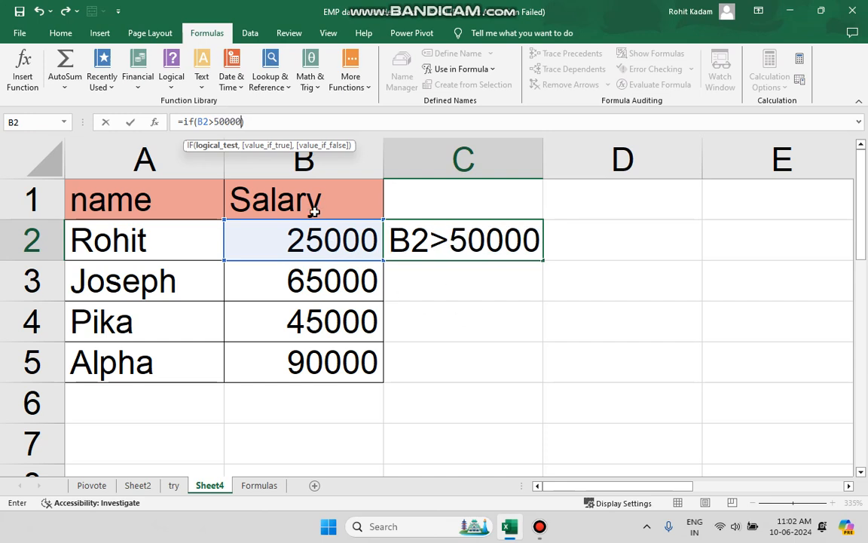
type(",")
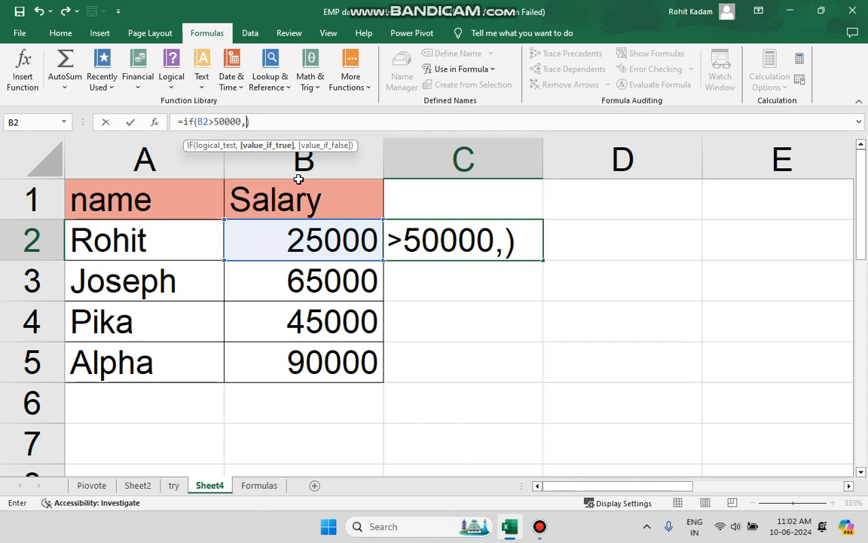
type("1")
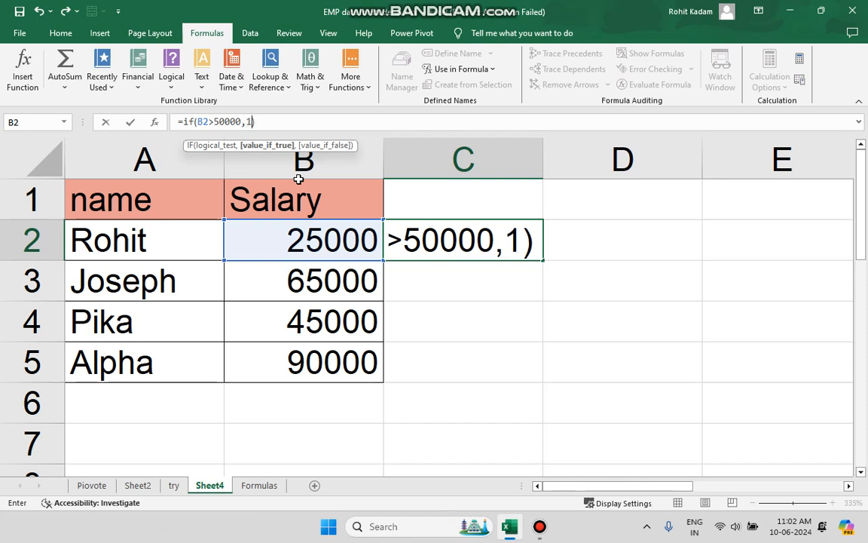
type(",0")
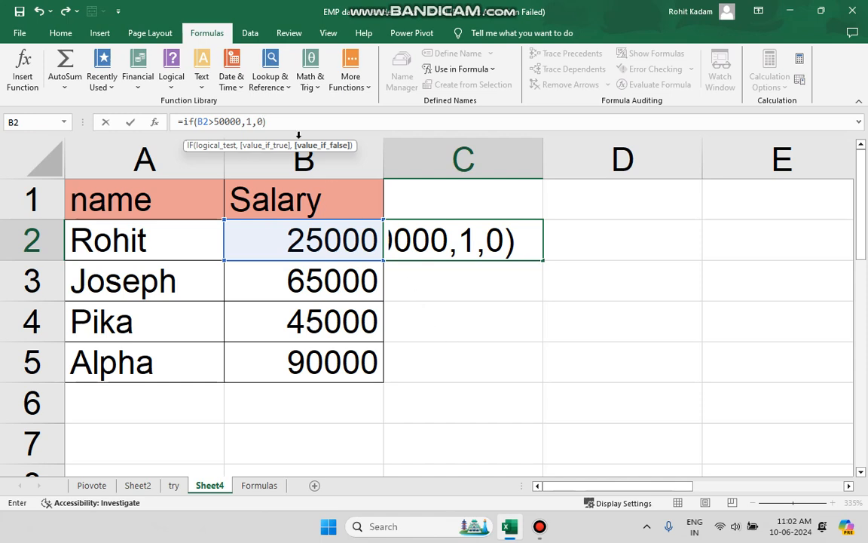
key("Return")
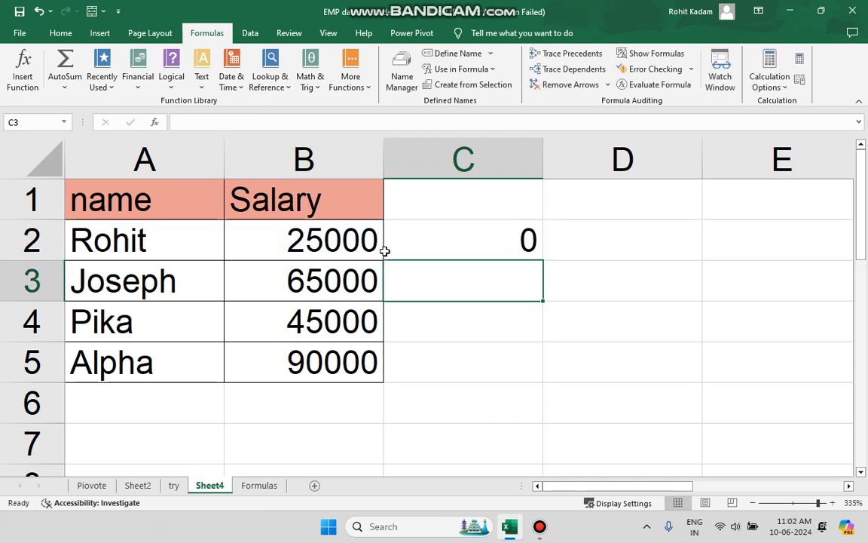
left_click(416, 244)
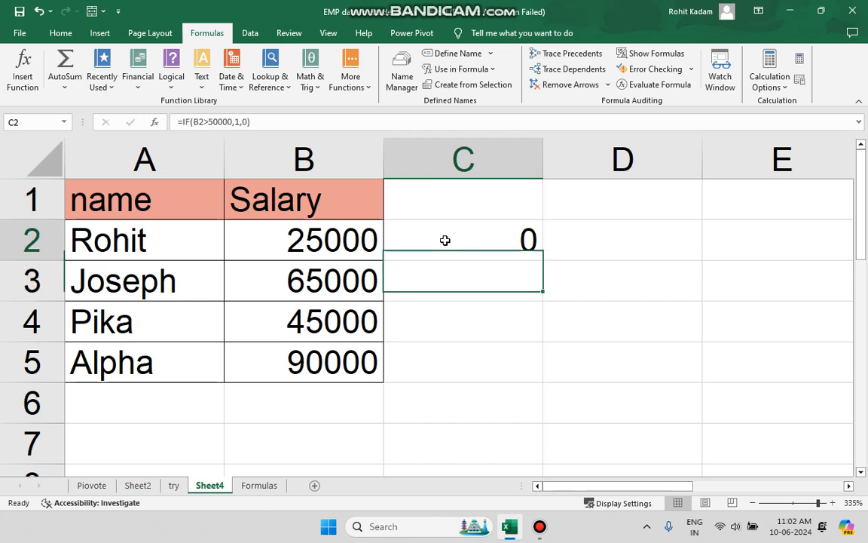
left_click(453, 280)
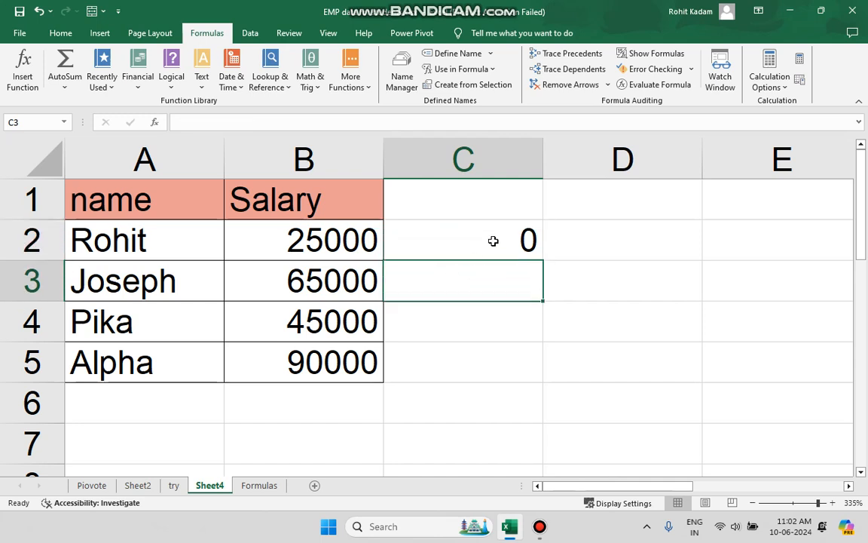
left_click_drag(494, 241, 502, 288)
left_click(499, 293)
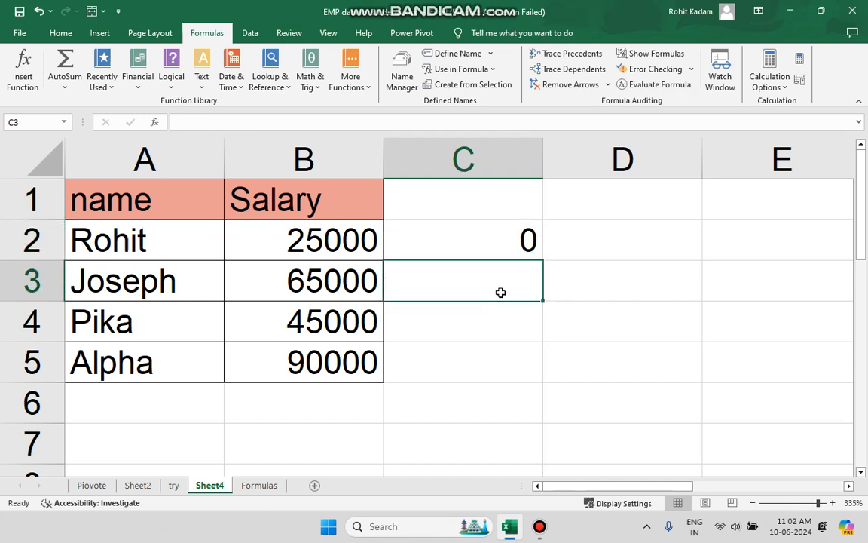
left_click(249, 118)
type("=")
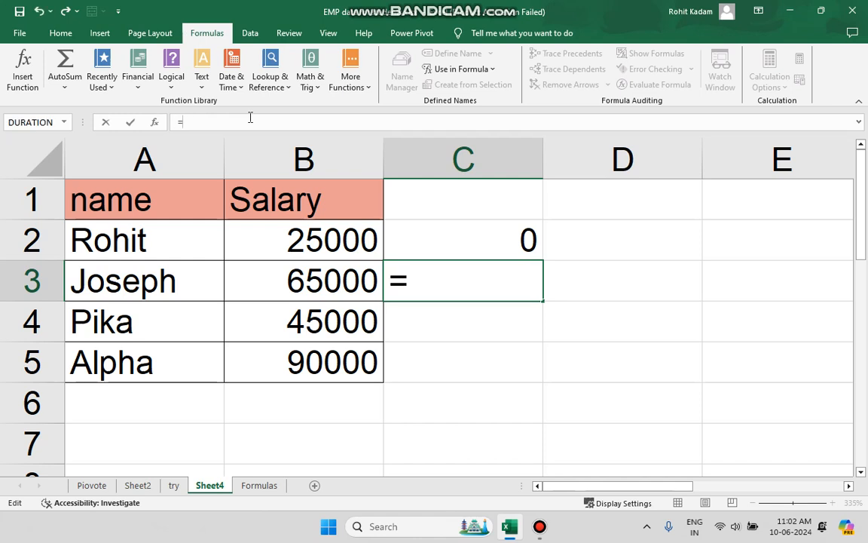
key("Escape")
Fill the IF formula from C2 down to C5 and check the copied formula in C3.
left_click(422, 242)
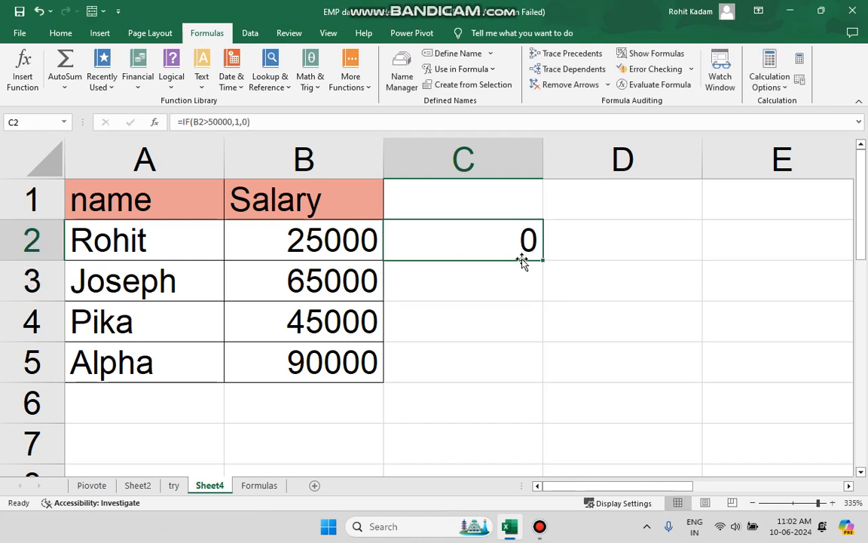
left_click_drag(542, 259, 529, 377)
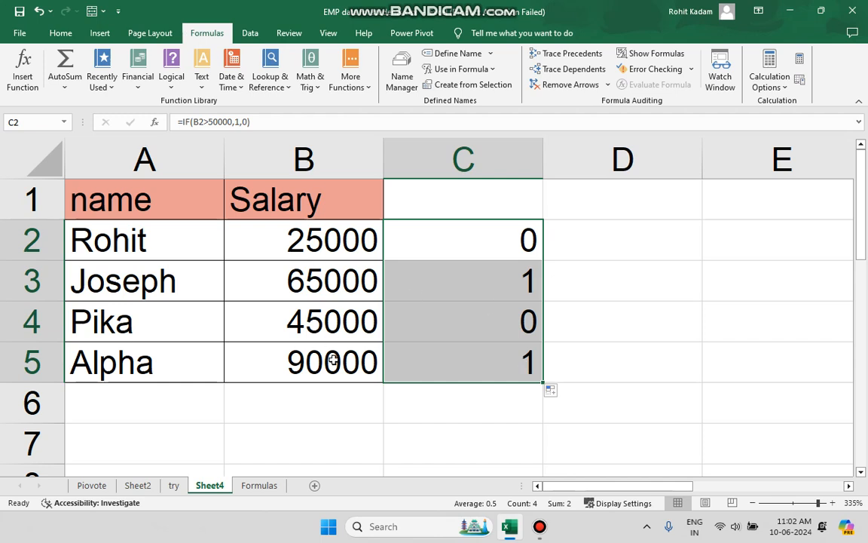
left_click(330, 311)
left_click(530, 282)
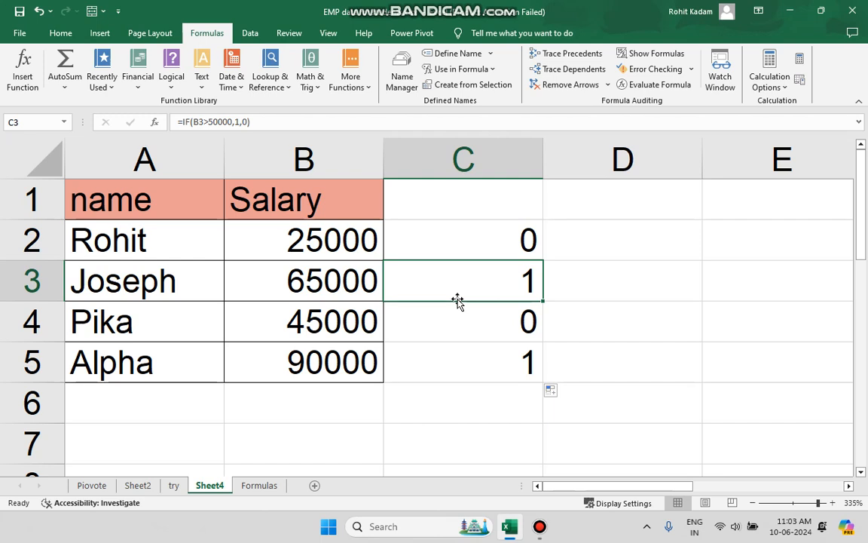
left_click(640, 338)
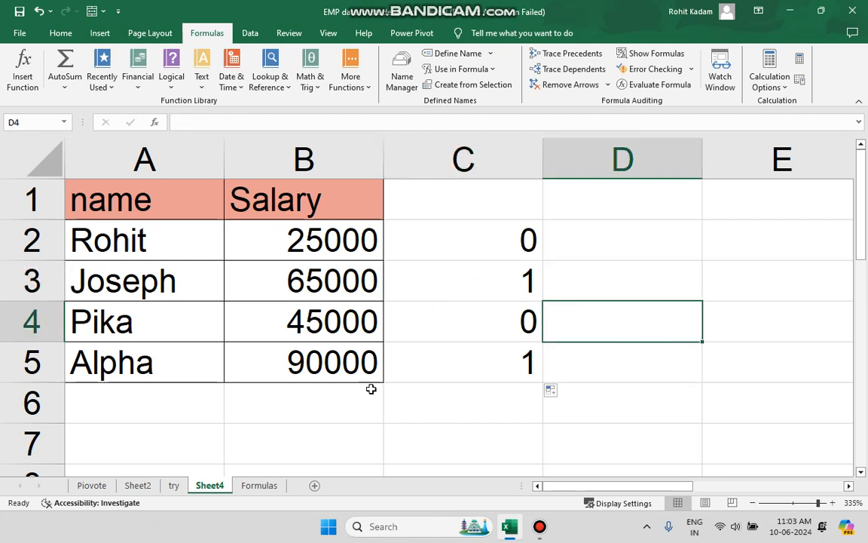
Look over the Date & Time and Text function lists, and examine the names and case formulas in the Formulas sheet's text example.
scroll(297, 355, "down", 3)
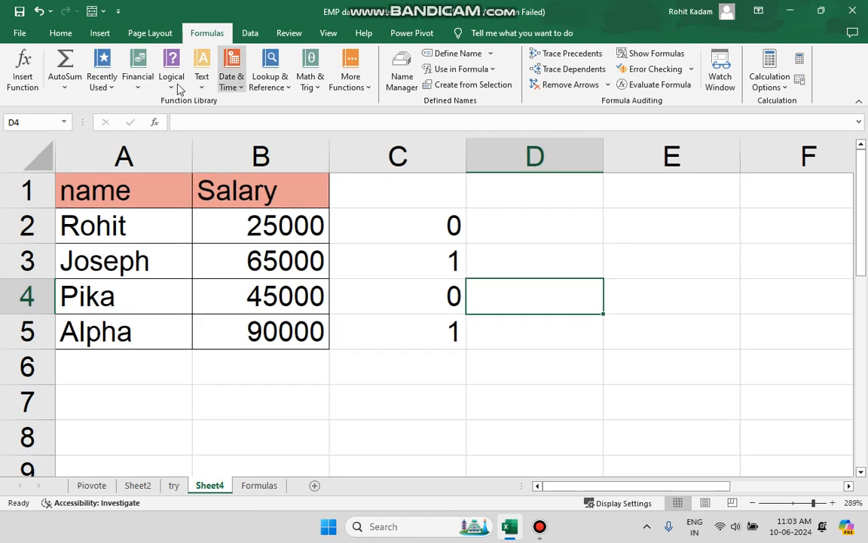
left_click(230, 80)
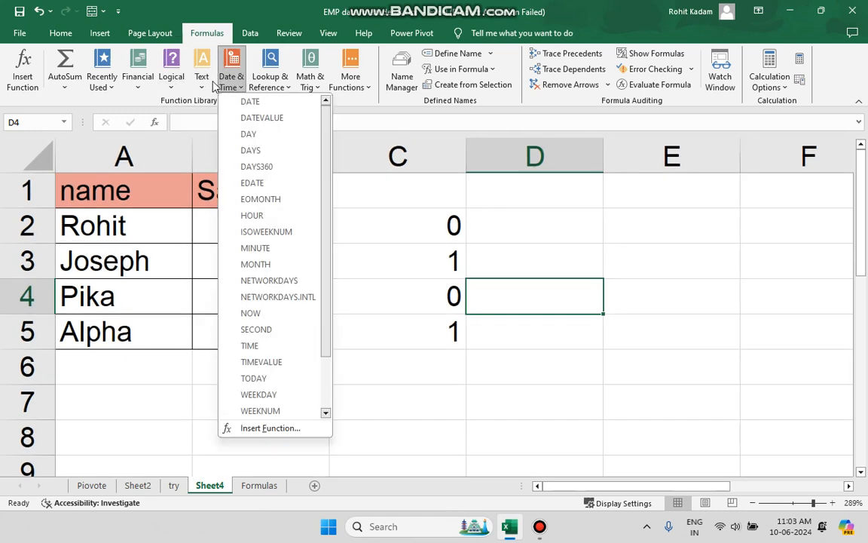
left_click(201, 79)
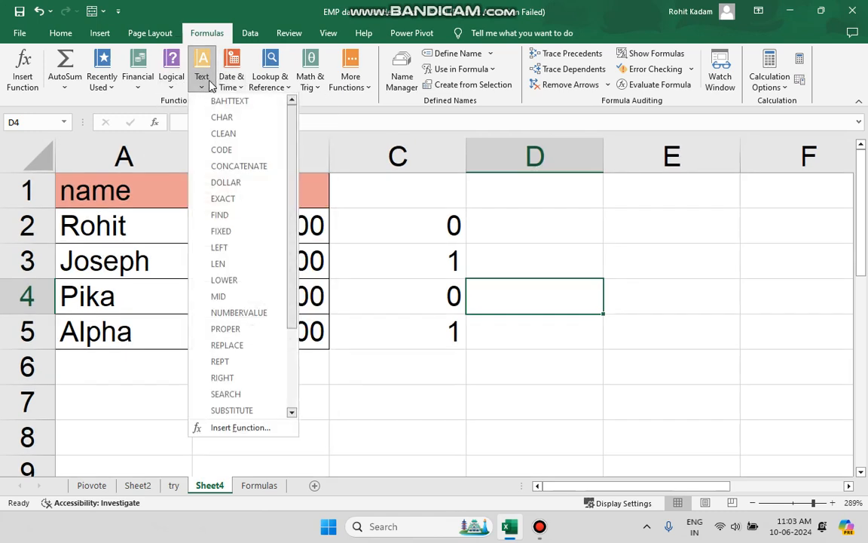
left_click(591, 384)
left_click(259, 484)
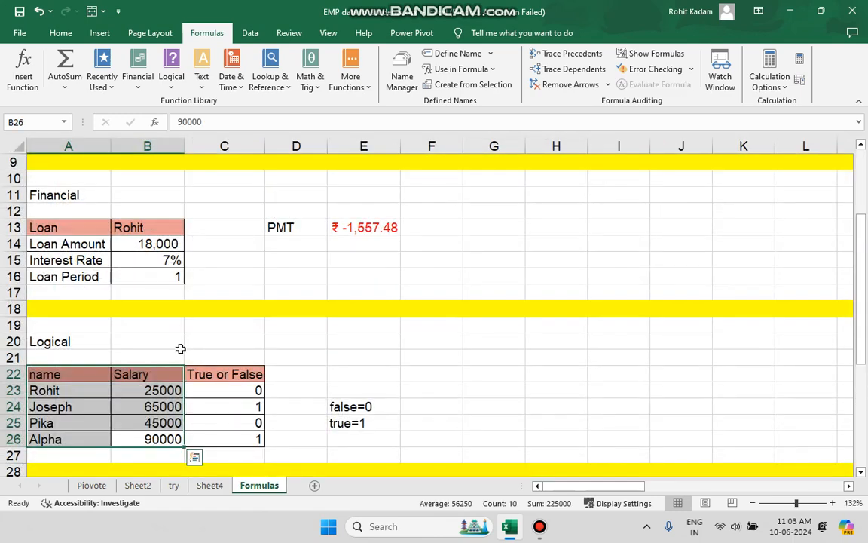
scroll(181, 351, "down", 3)
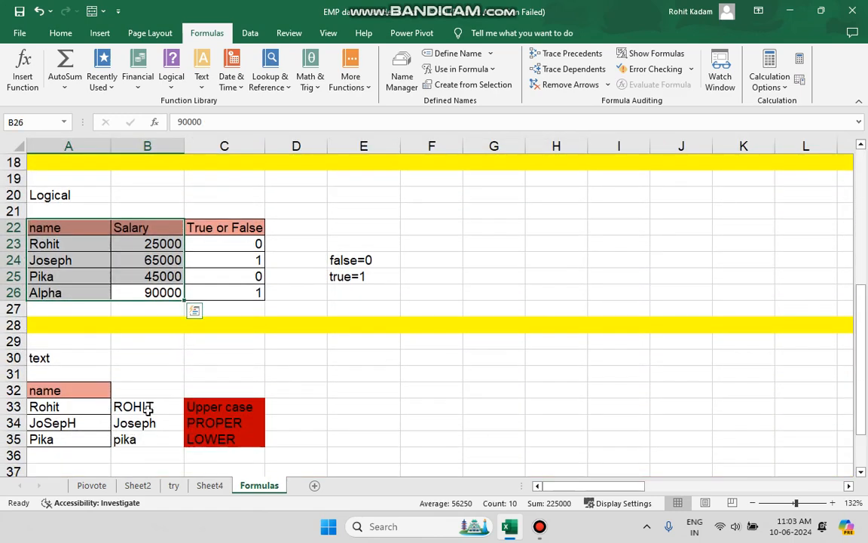
left_click(78, 406)
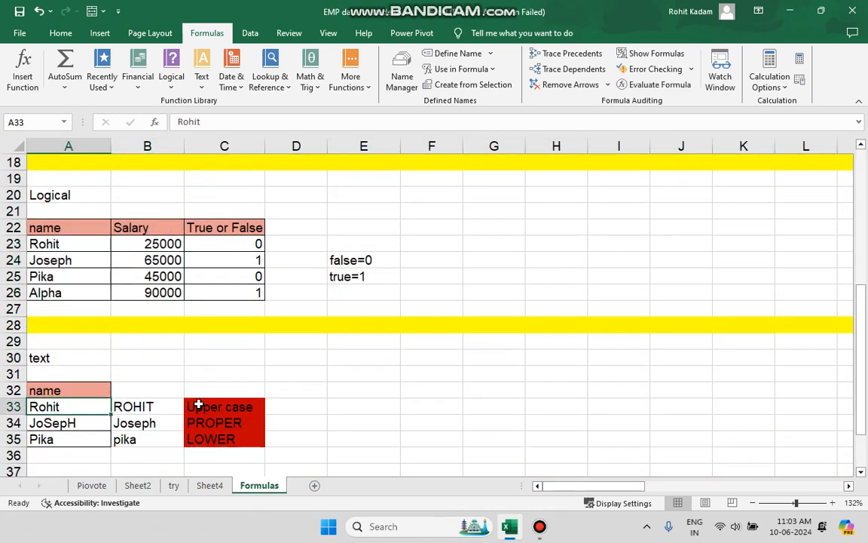
left_click(181, 425)
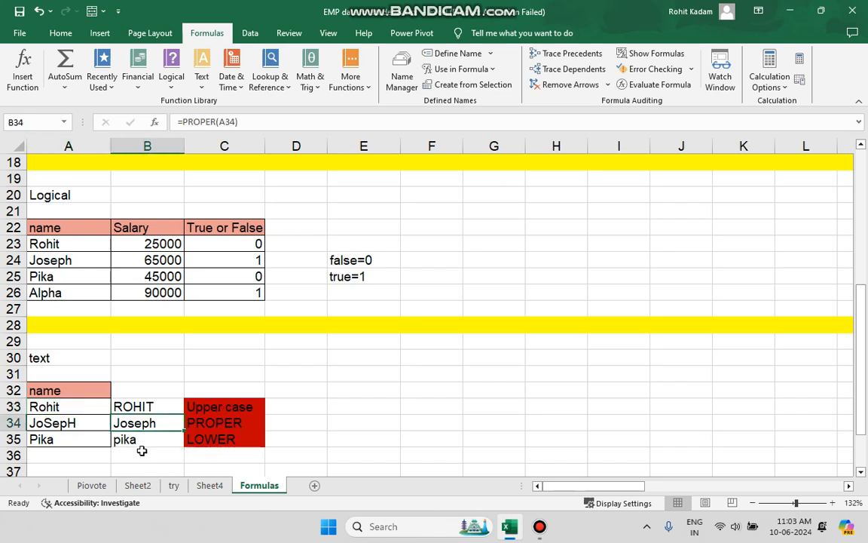
left_click(71, 409)
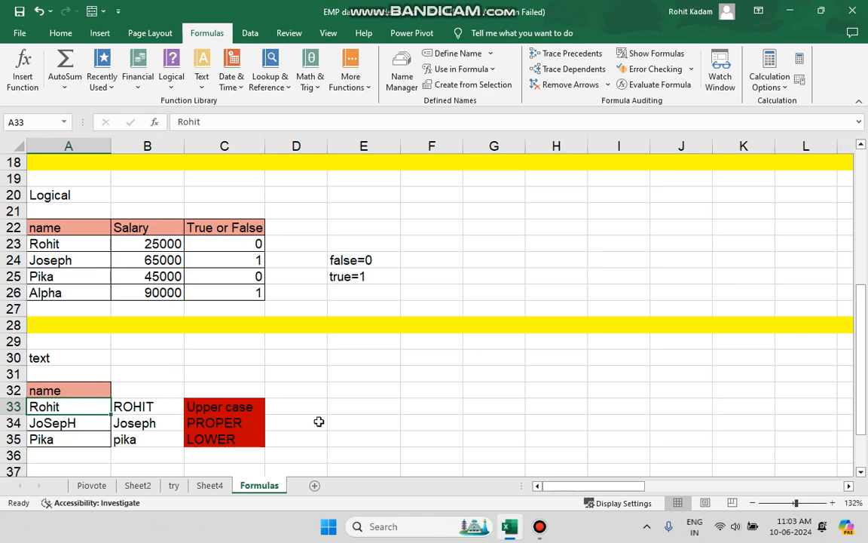
Enter a first name in mixed upper and lower case in E33 beside the text example on the Formulas sheet.
left_click(421, 375)
scroll(421, 375, "up", 4, "ctrl")
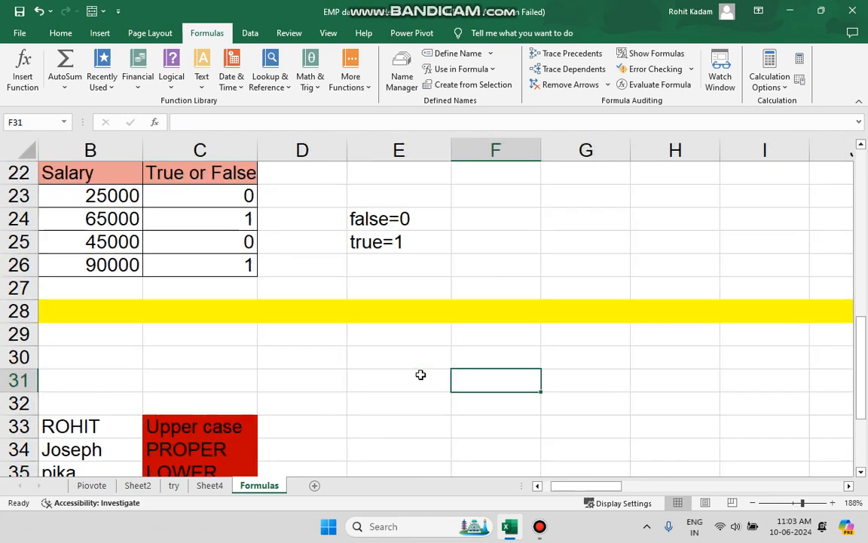
scroll(403, 341, "down", 3)
left_click(400, 268)
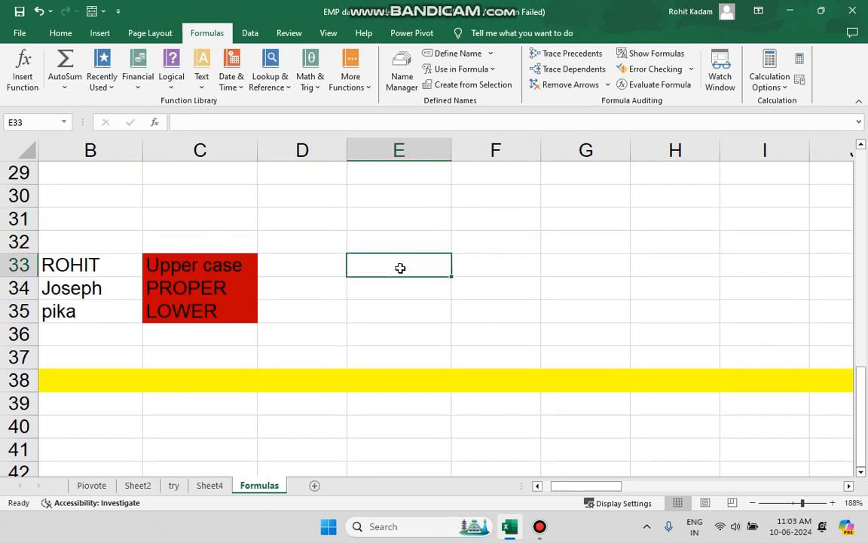
type("Roh")
key("BackSpace")
key("BackSpace")
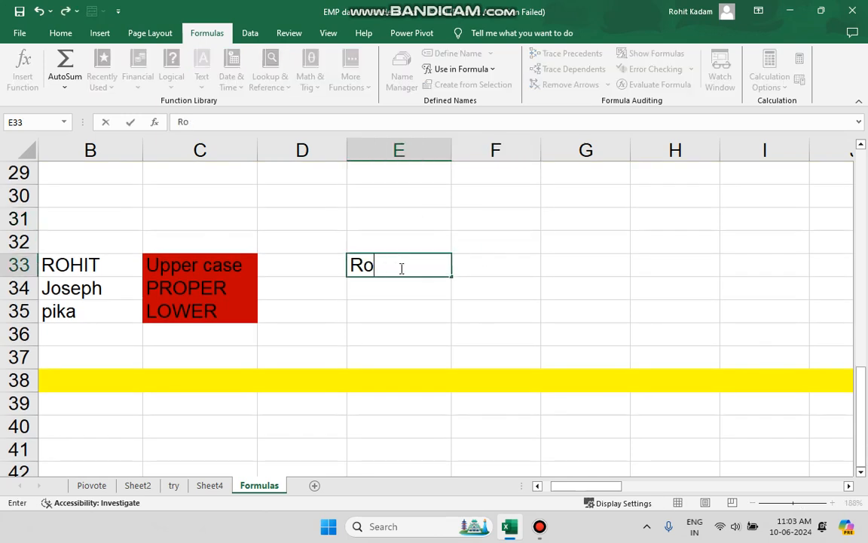
key("BackSpace")
type("rOhI")
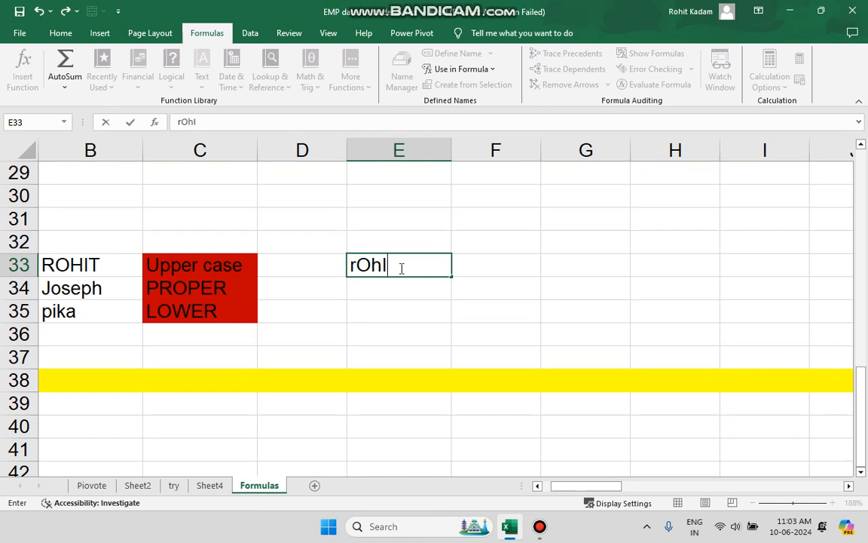
type("t")
Enter =UPPER(E33) in F33 to convert the mixed-case name to upper case.
left_click(483, 264)
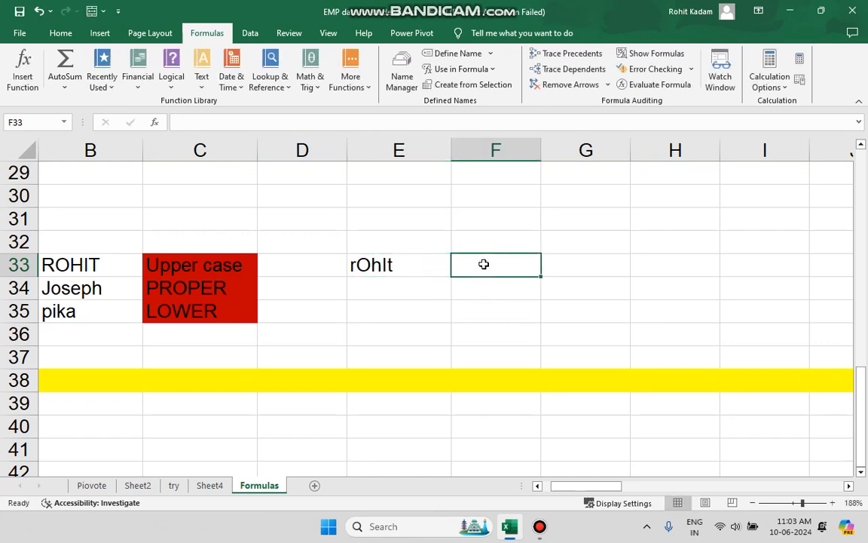
left_click(324, 124)
type("=")
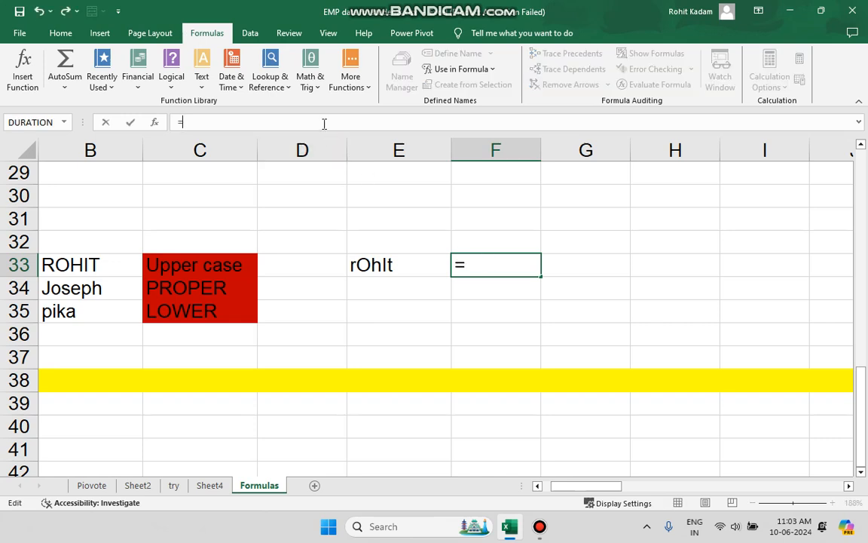
type("upper")
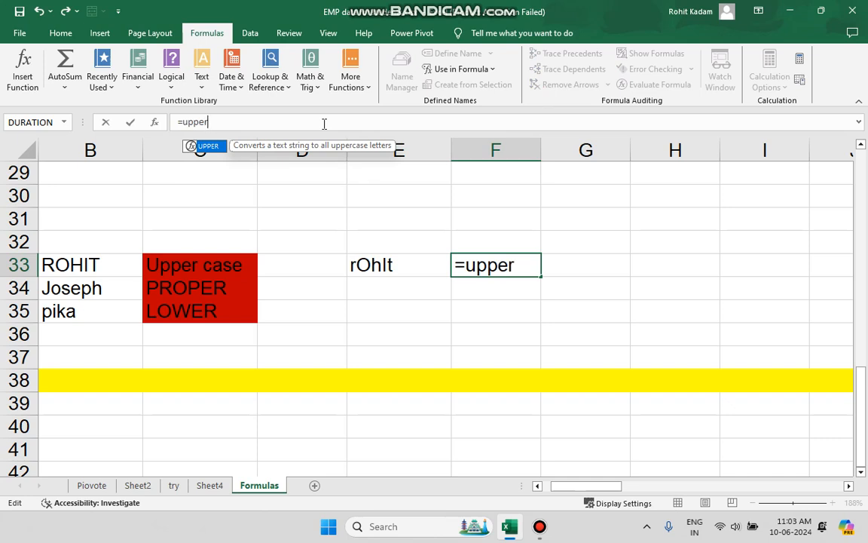
type("()")
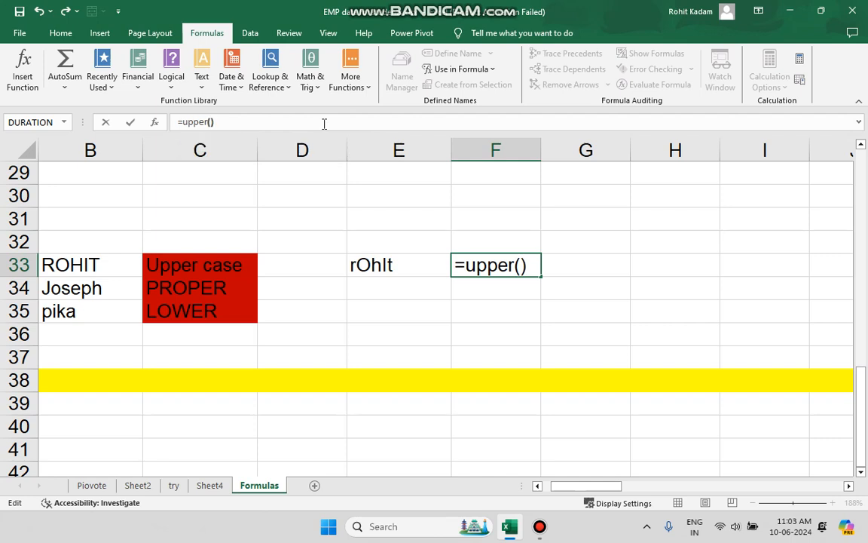
left_click(212, 122)
left_click(368, 265)
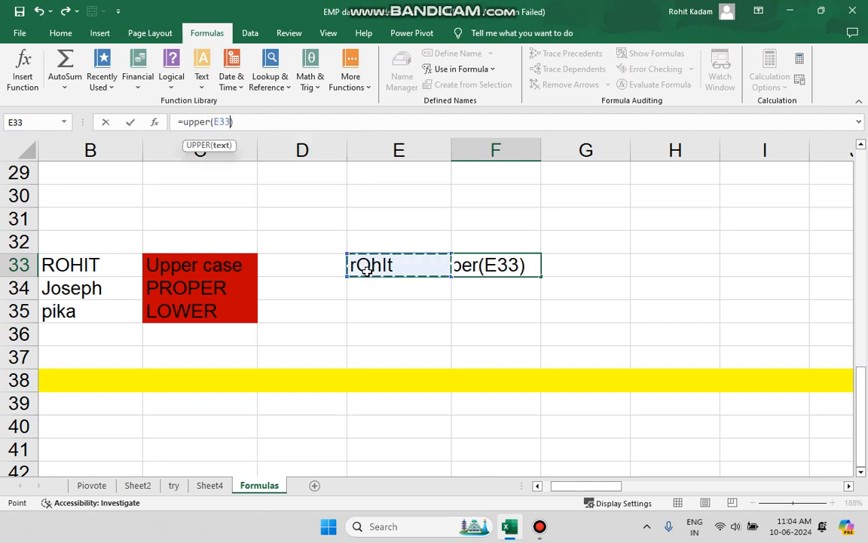
left_click(247, 122)
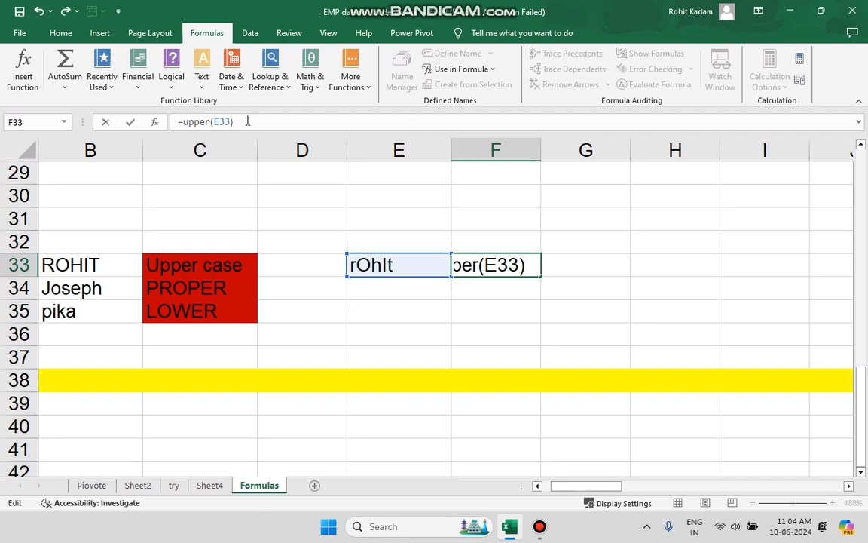
key("Return")
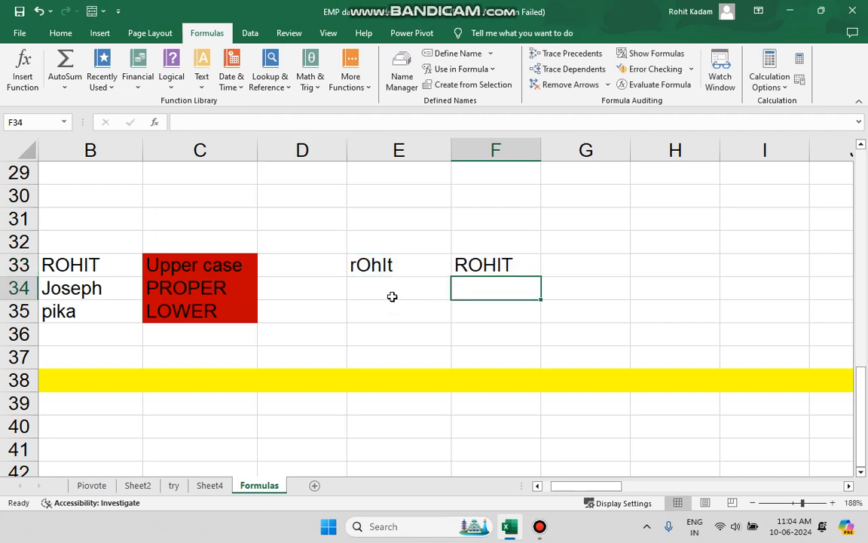
Enter =LOWER(E33) in F34 to convert the mixed-case name to lower case.
left_click(326, 124)
type("lower")
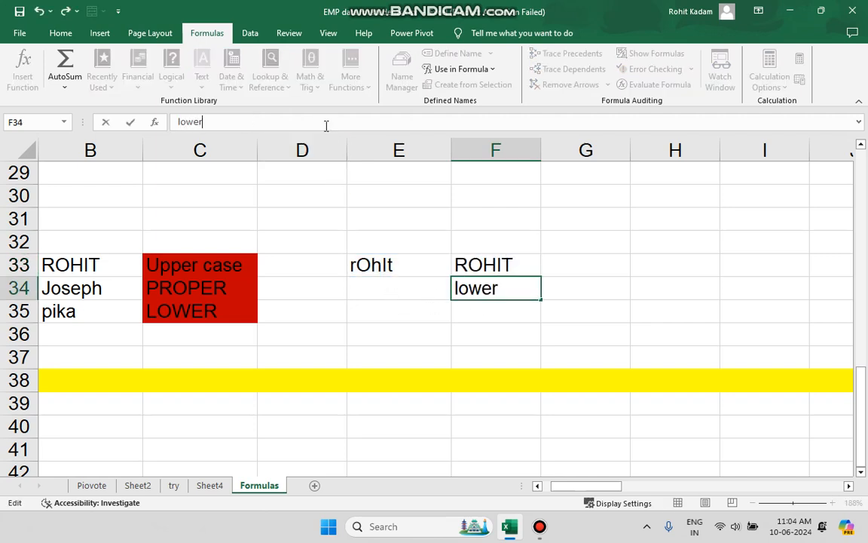
key("BackSpace")
key("BackSpace")
key("BackSpace")
key("BackSpace")
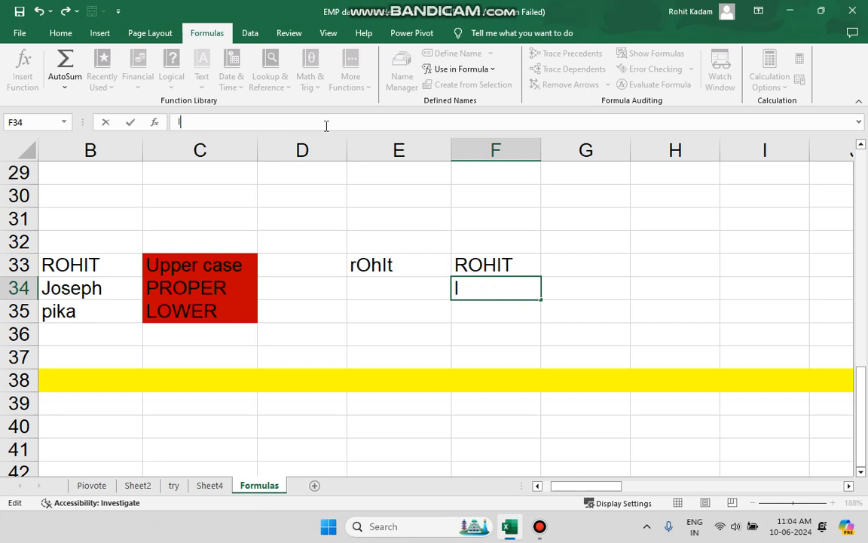
type("=")
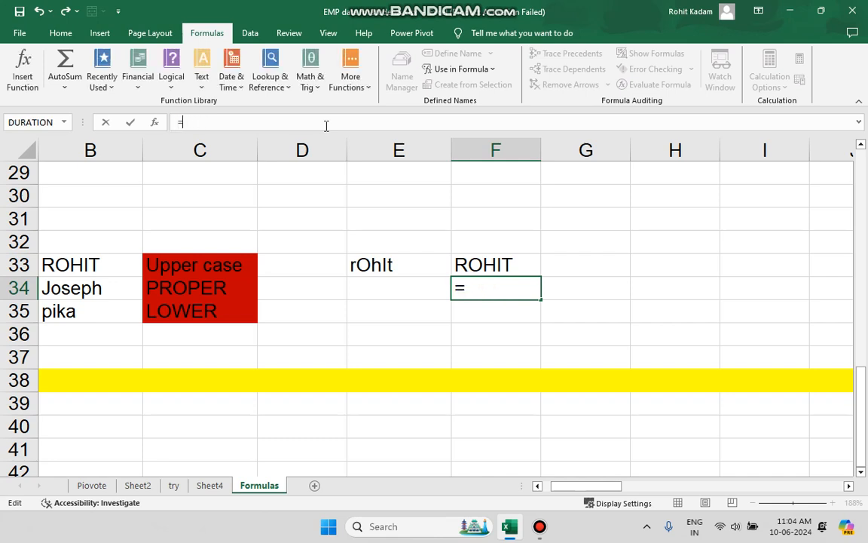
type("lower")
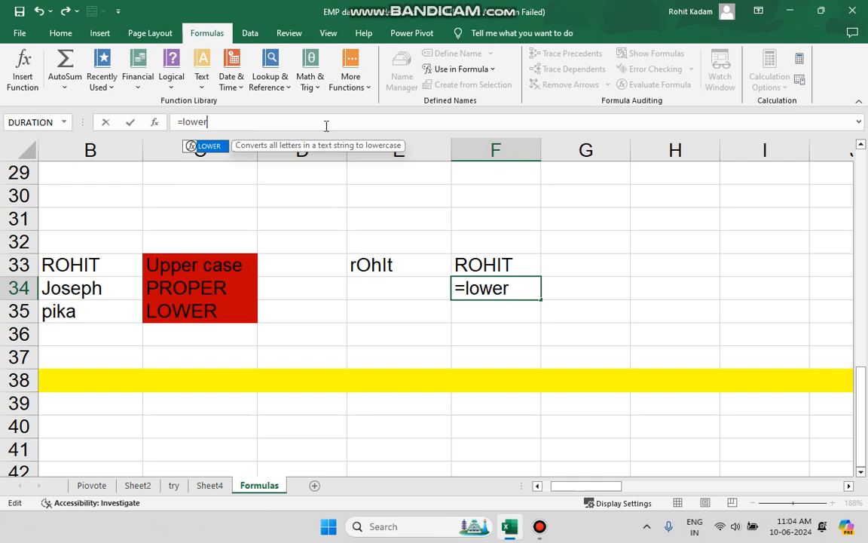
type("()")
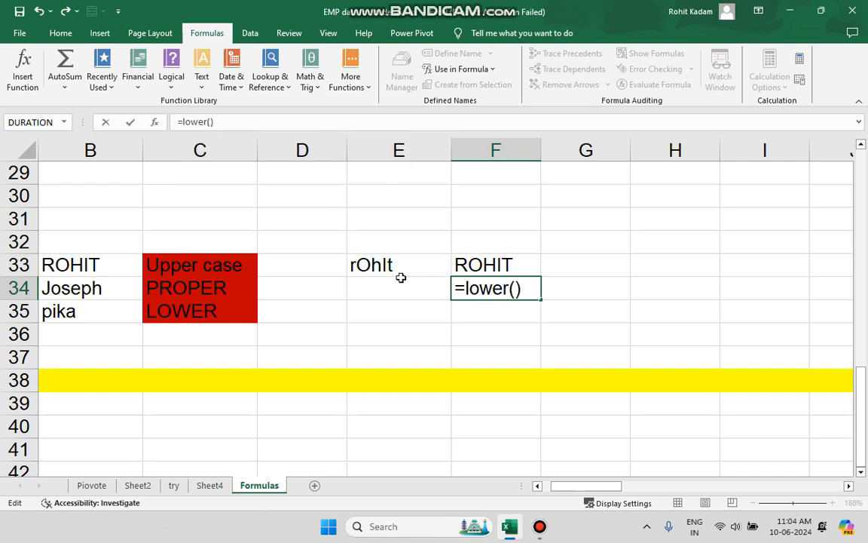
key("Return")
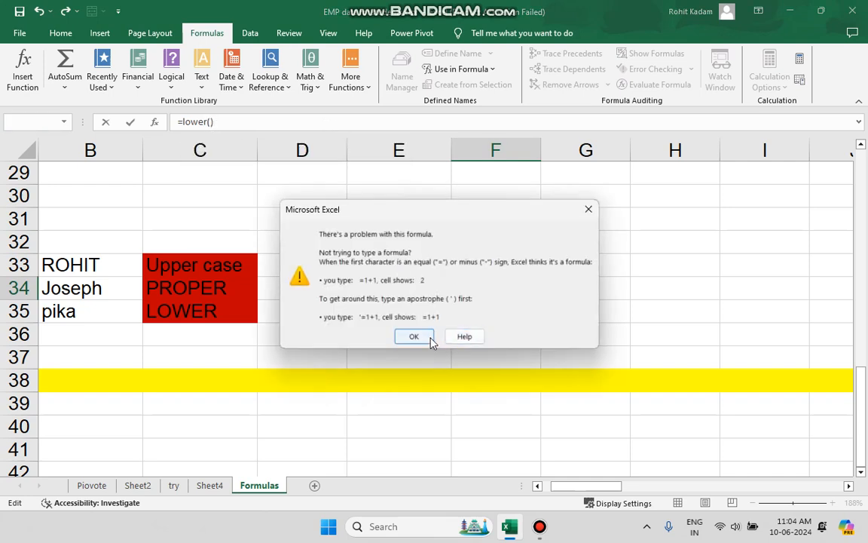
left_click(414, 336)
left_click(407, 268)
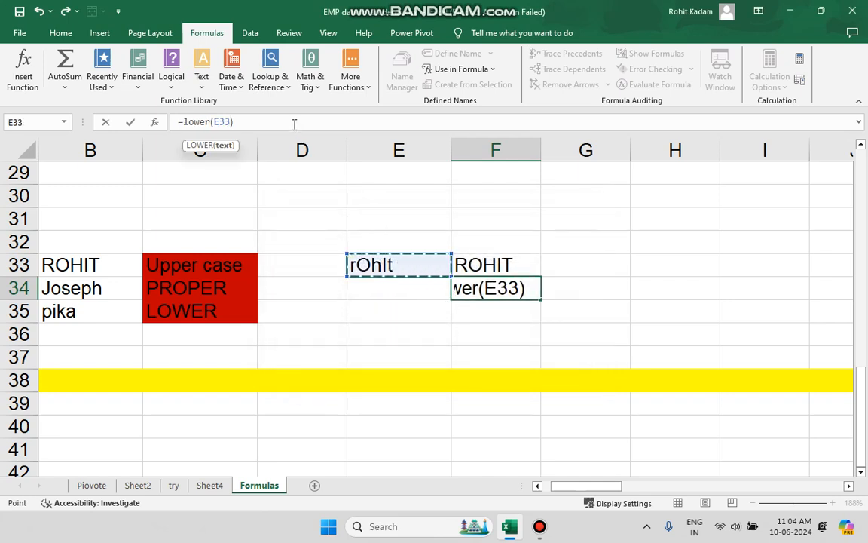
key("Return")
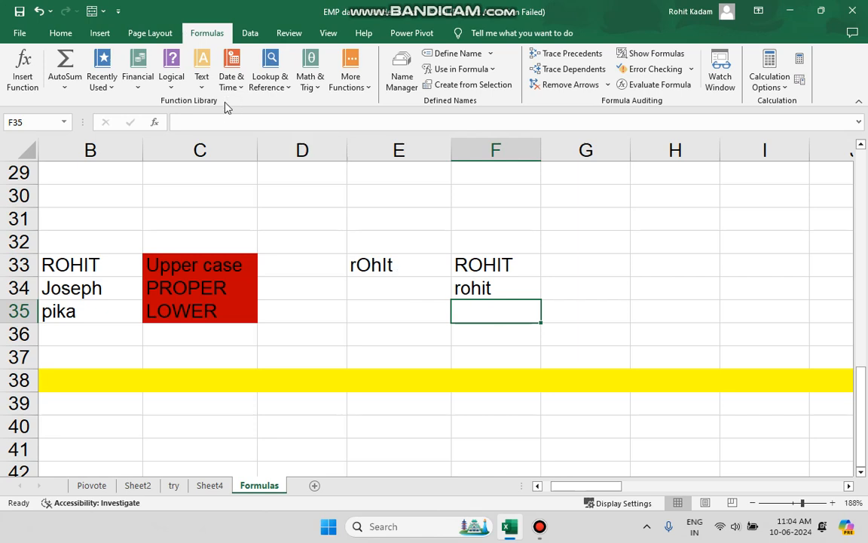
Enter =PROPER(E33) in F35 to convert the mixed-case name to proper case.
type("=")
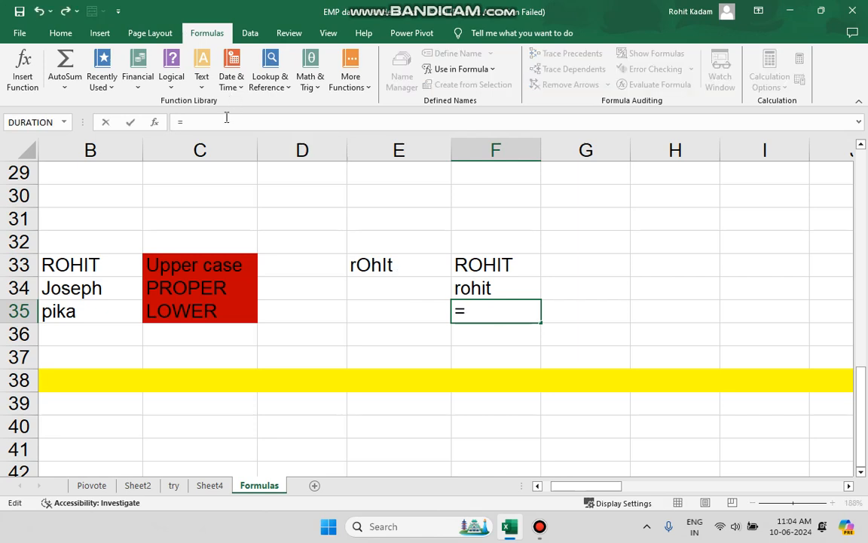
type("po")
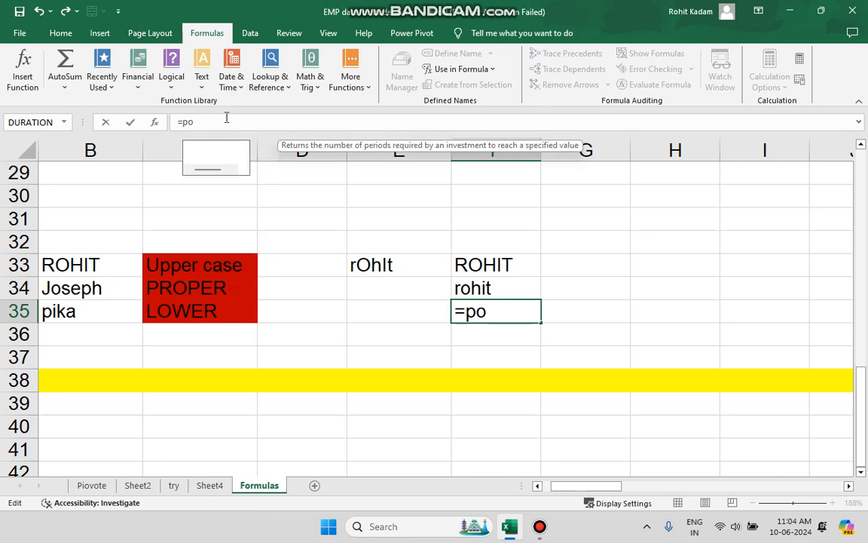
key("BackSpace")
type("rop")
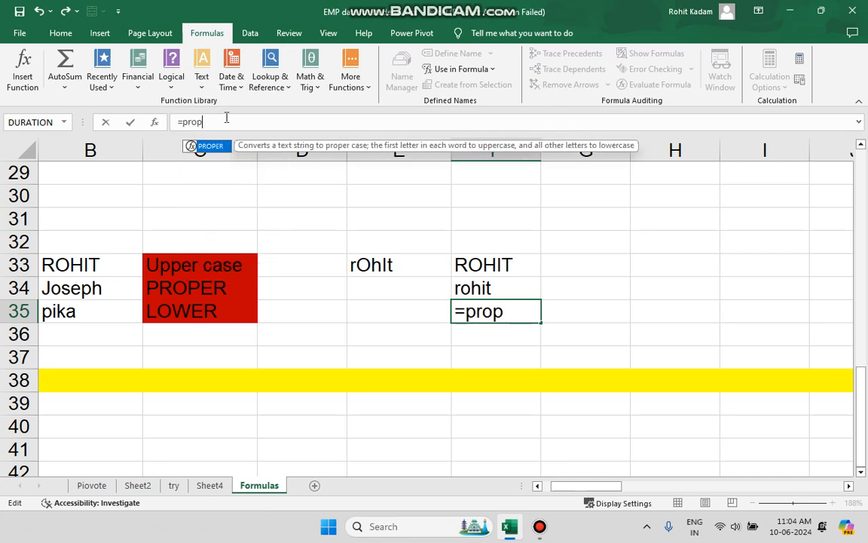
type("er()")
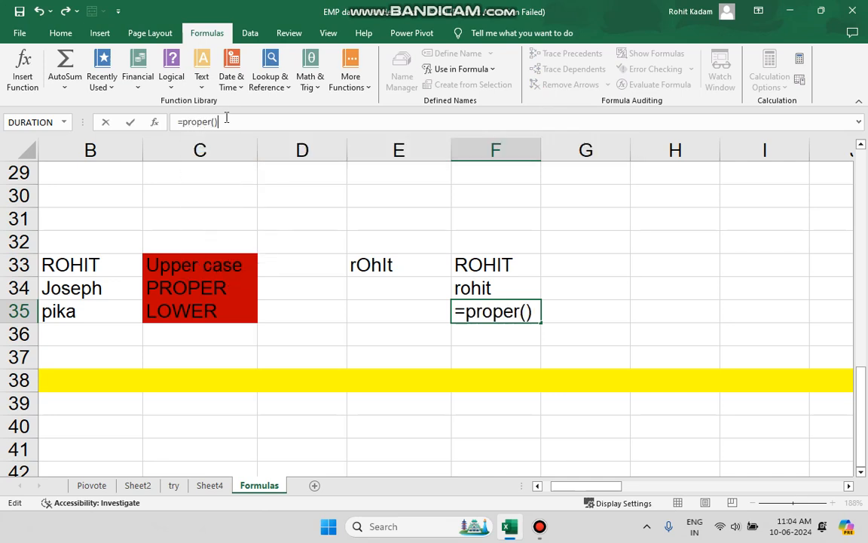
left_click(384, 265)
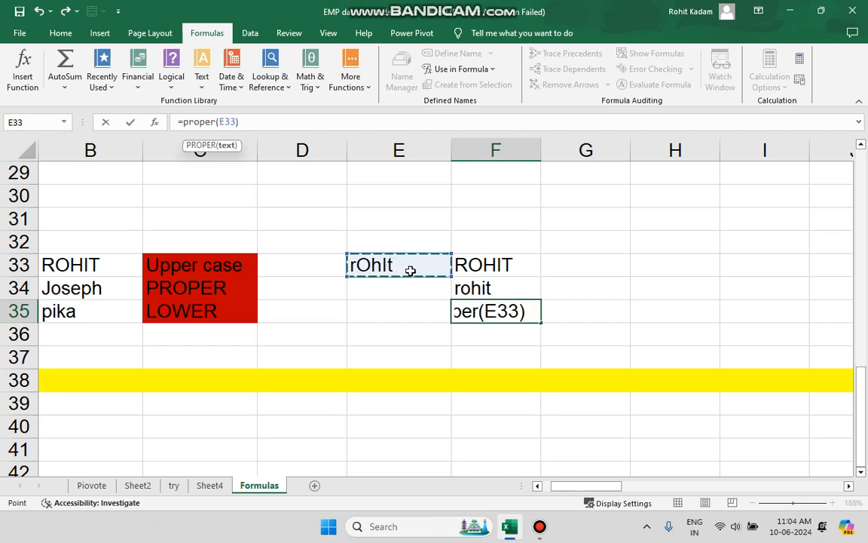
left_click(272, 129)
key("Return")
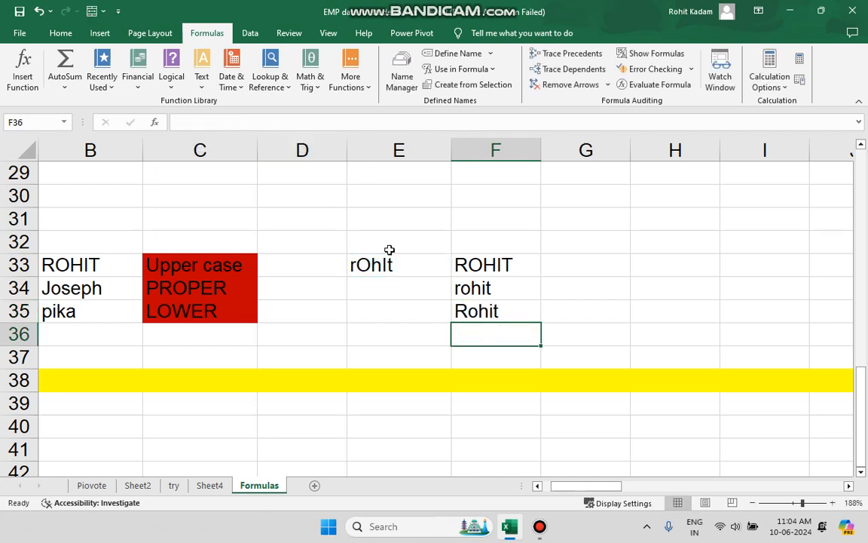
Look at the Date & Time function list, and copy the marks table A1:E5 from the Formulas sheet.
left_click(234, 81)
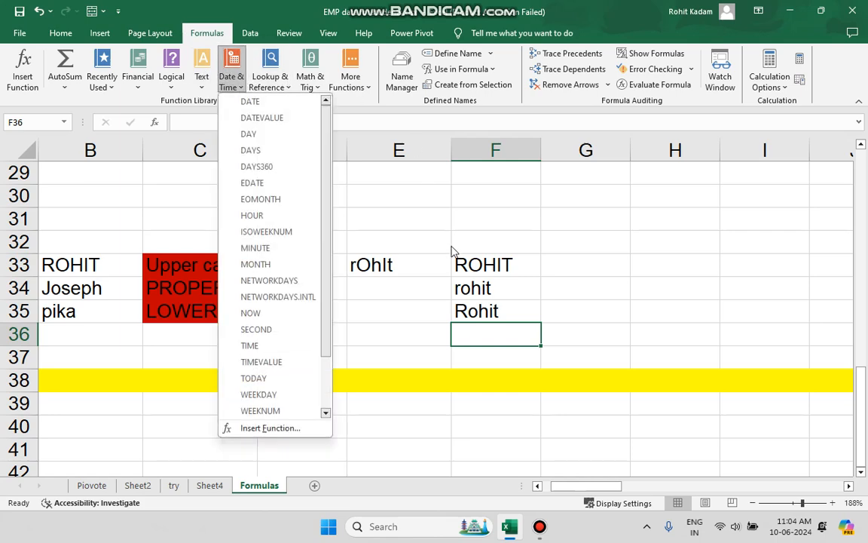
scroll(452, 251, "up", 10)
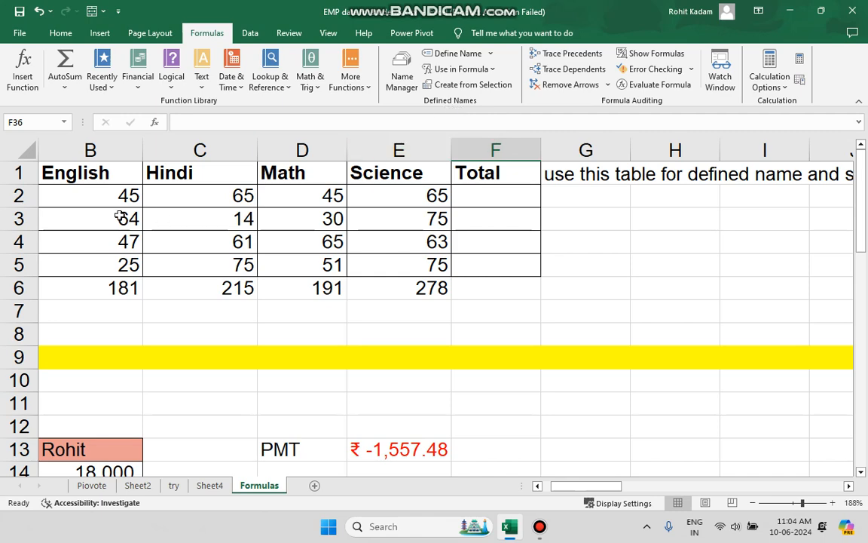
scroll(118, 202, "left", 1)
left_click_drag(65, 172, 537, 265)
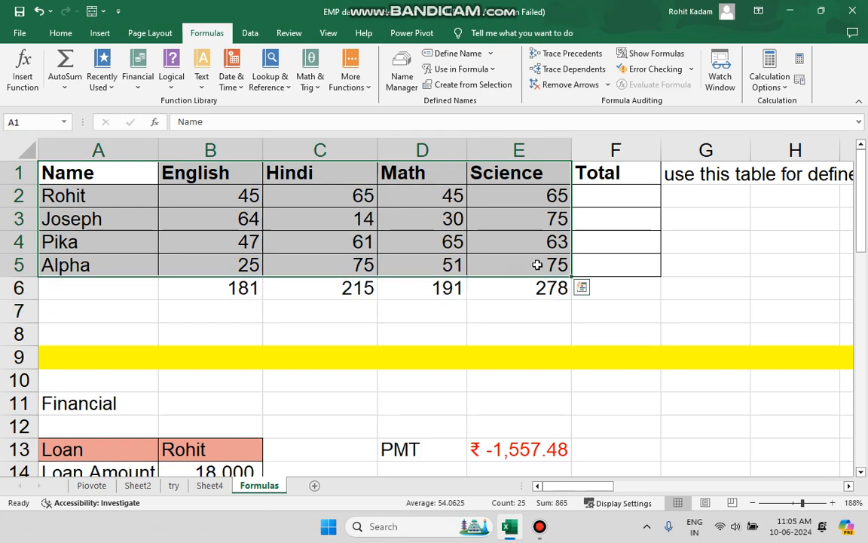
key("ctrl+c")
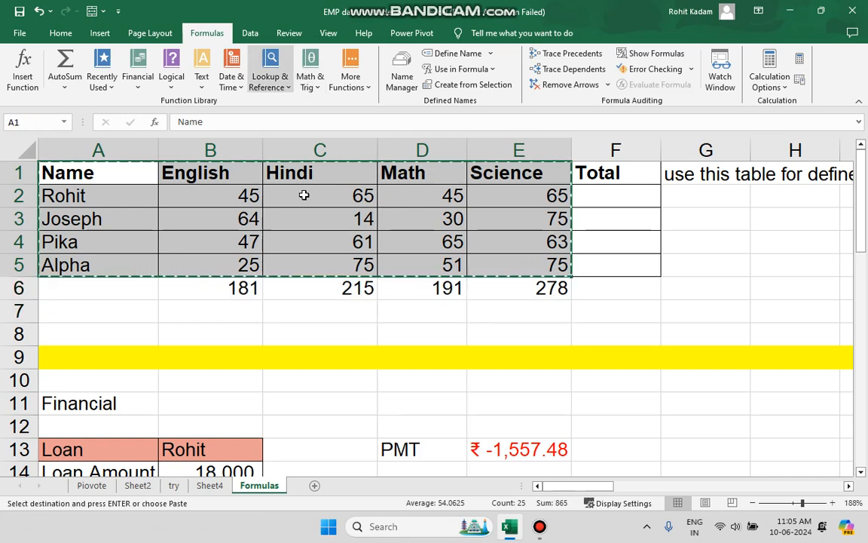
Clear the names, salaries and IF results from A1:C5 on Sheet4.
left_click(218, 490)
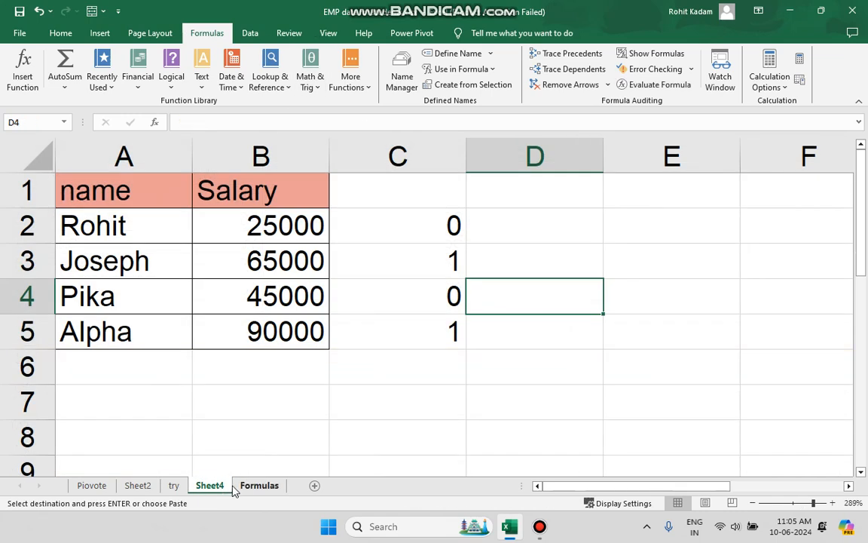
left_click(405, 360)
left_click_drag(443, 314, 85, 156)
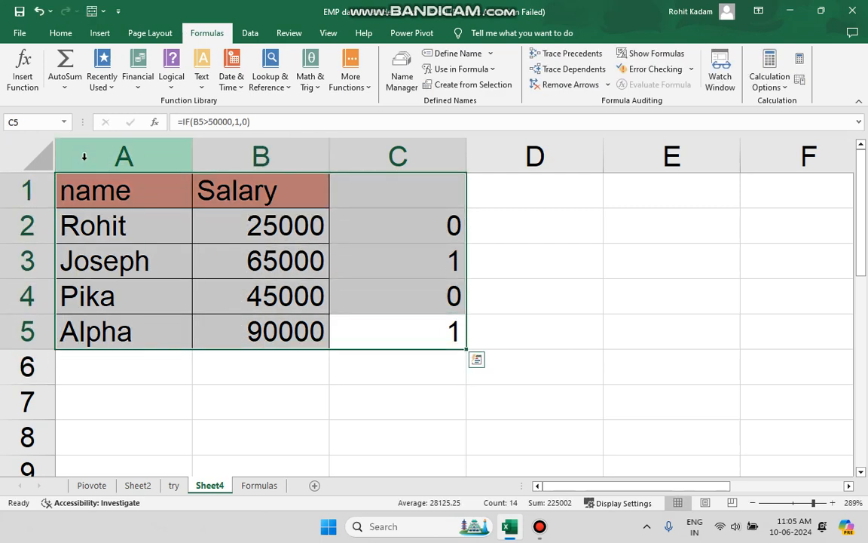
left_click(242, 324)
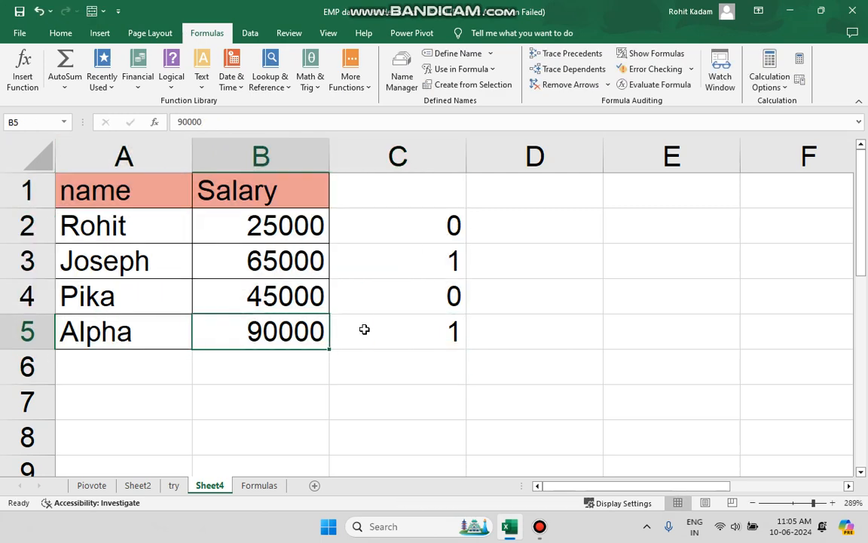
left_click(342, 366)
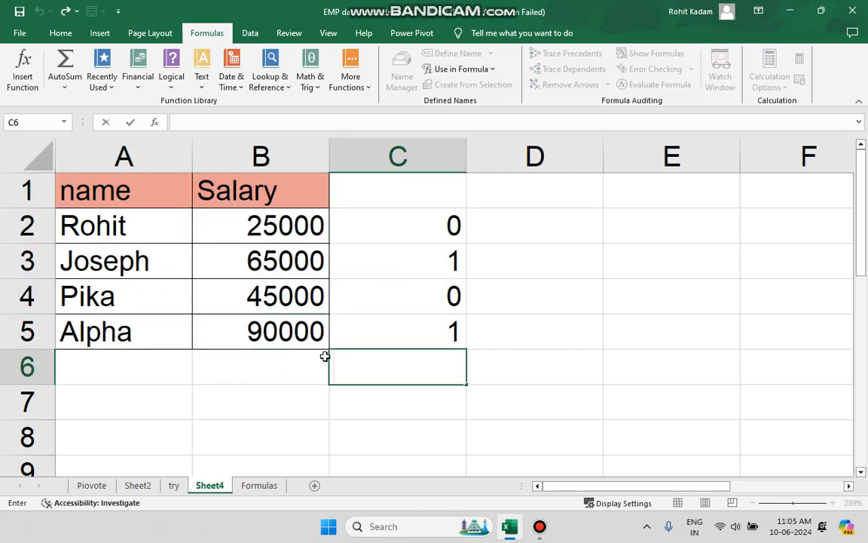
left_click_drag(368, 323, 85, 174)
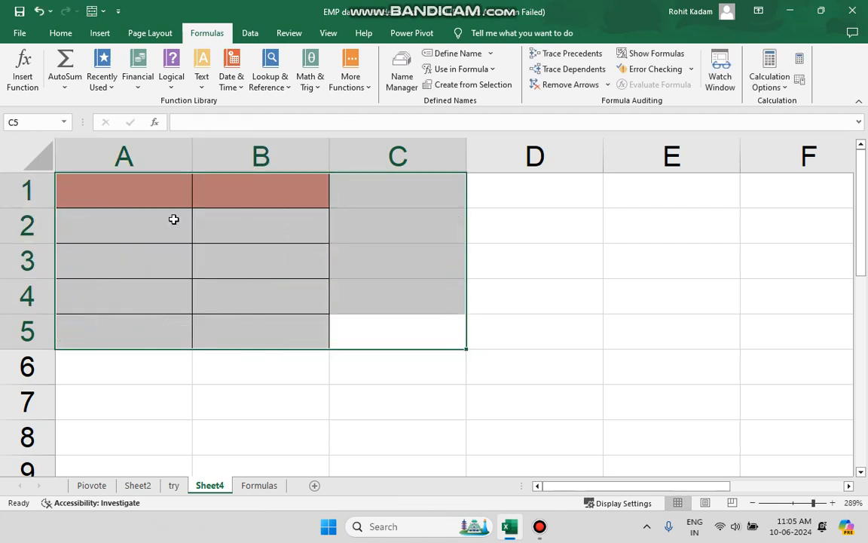
left_click(265, 260)
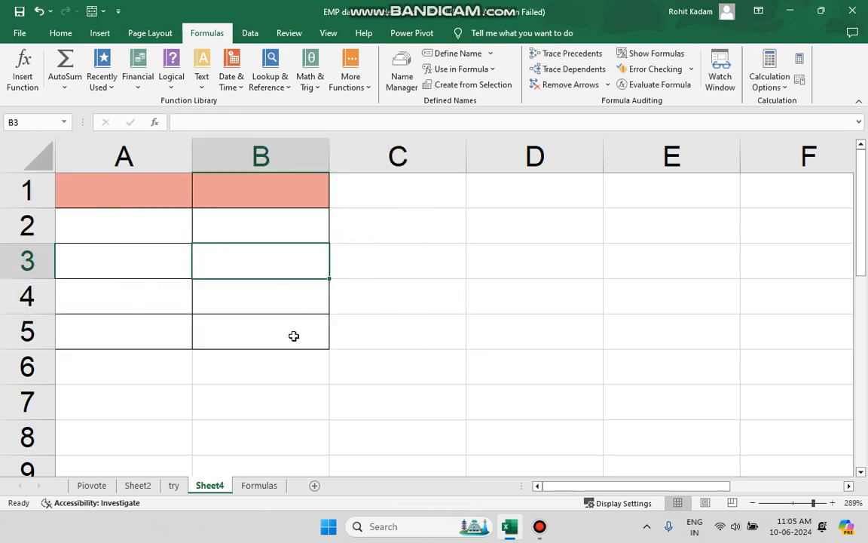
Delete Sheet4 and add a new blank worksheet after the Formulas sheet.
right_click(209, 486)
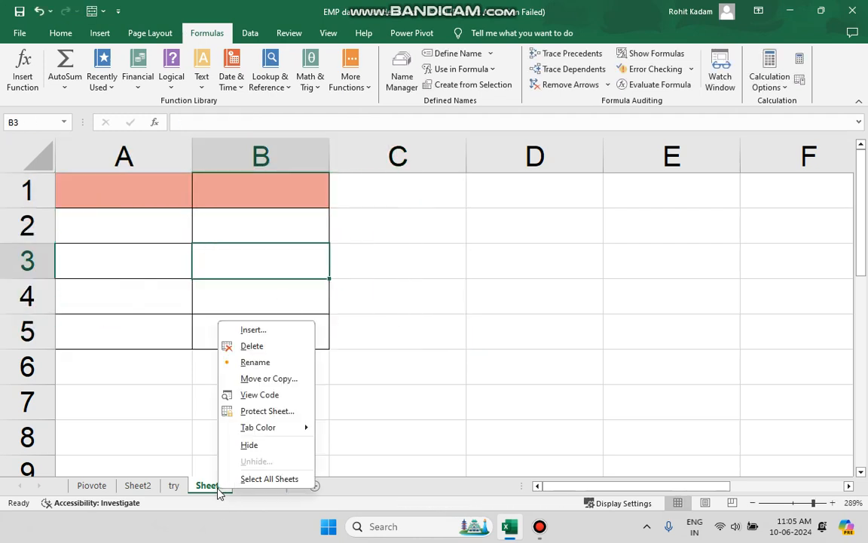
left_click(252, 346)
left_click(413, 300)
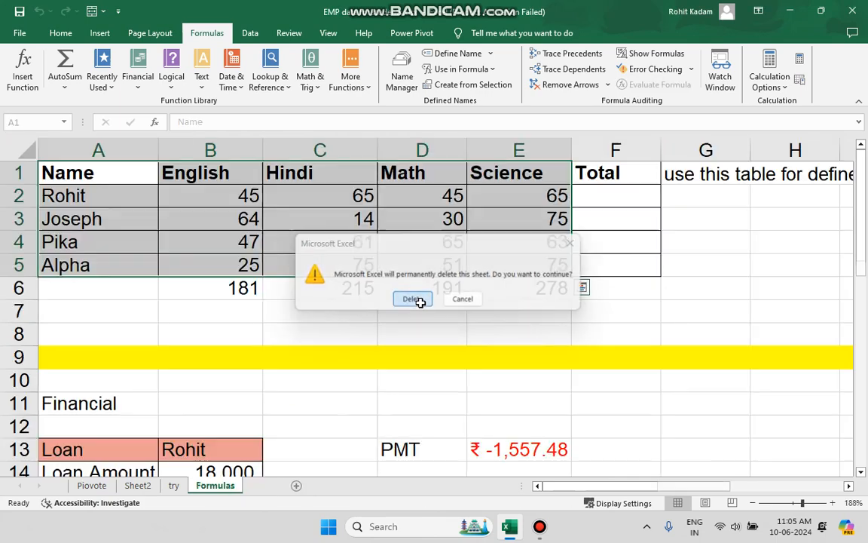
left_click(270, 485)
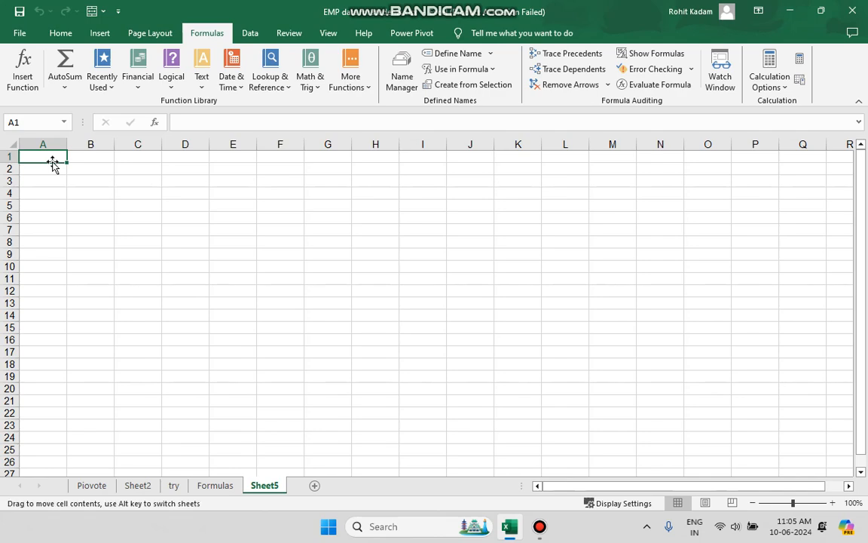
Copy the marks table A1:E5 from the Formulas sheet and paste it at A1 of Sheet5.
left_click(214, 486)
right_click(320, 252)
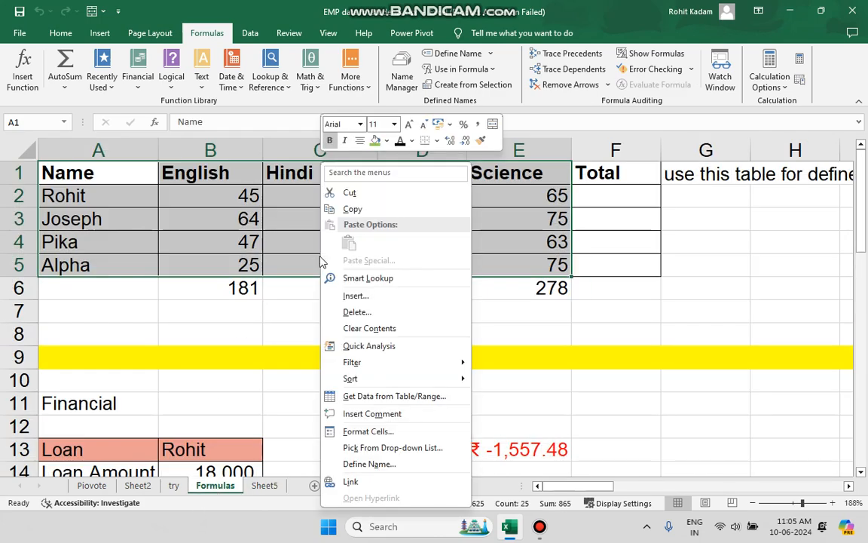
left_click(377, 211)
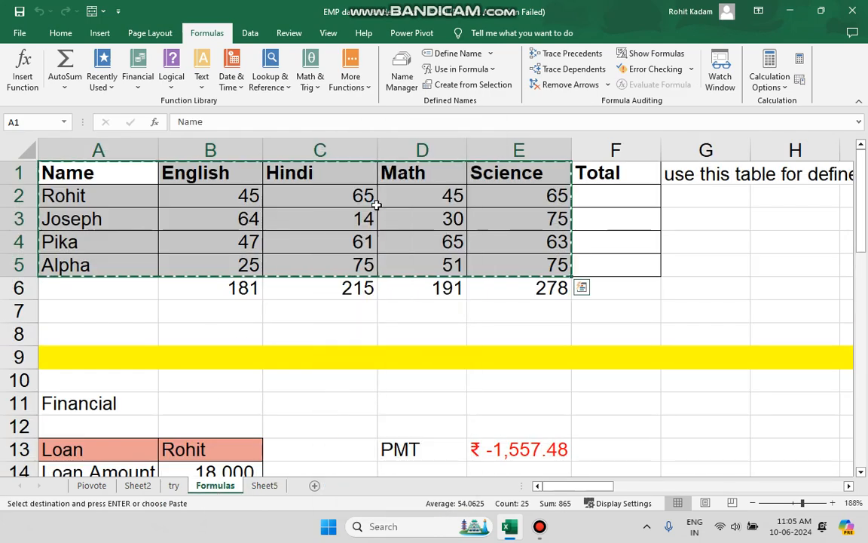
left_click(268, 485)
key("ctrl+v")
left_click(211, 266)
key("ctrl+Left")
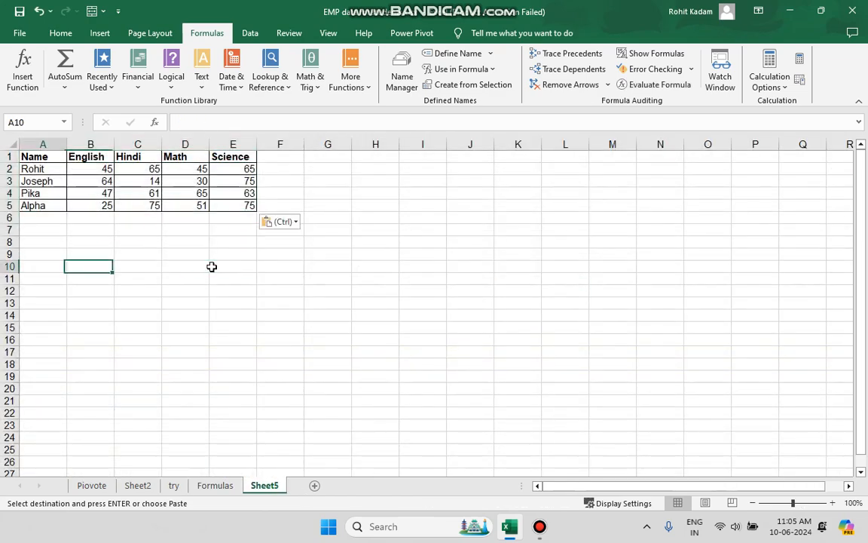
scroll(199, 246, "up", 4)
scroll(199, 246, "up", 5)
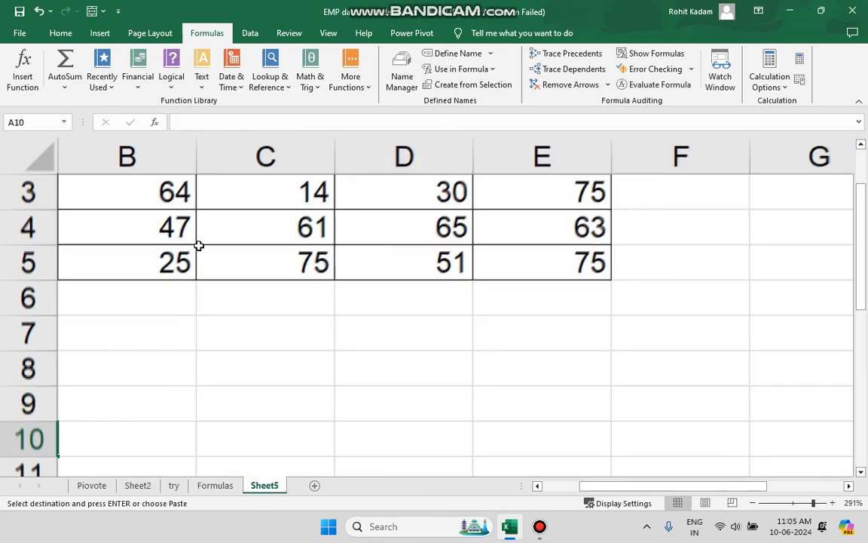
scroll(199, 245, "down", 5)
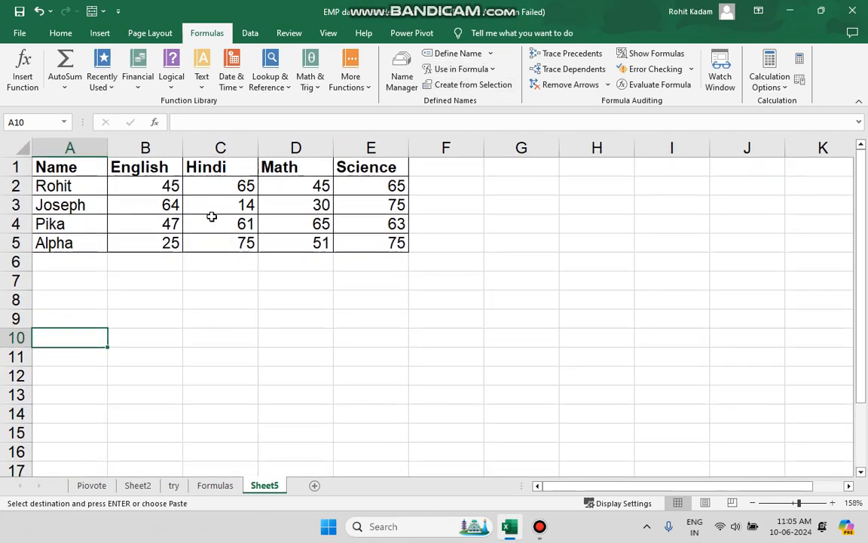
Highlight the English marks in B2:B5, and the first student's row across B2:F2.
left_click(160, 197)
key("Up")
key("Up")
left_click_drag(155, 186, 153, 250)
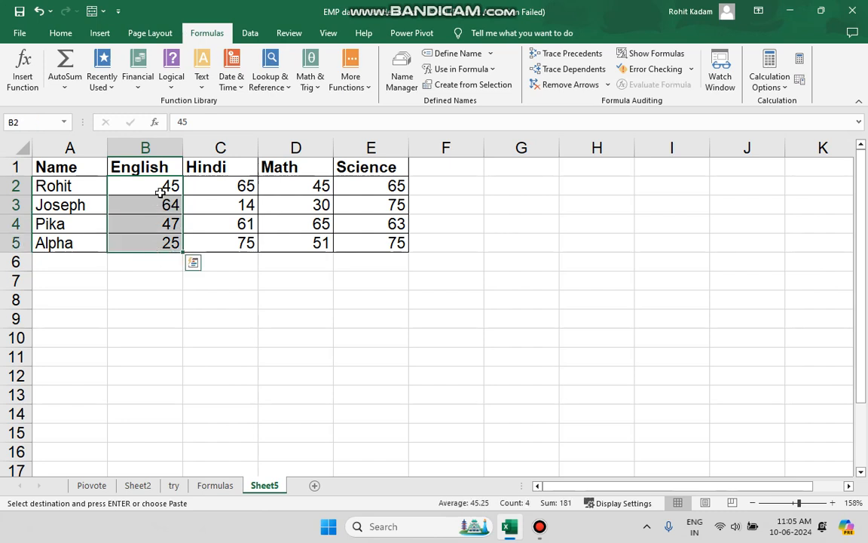
left_click_drag(163, 194, 427, 189)
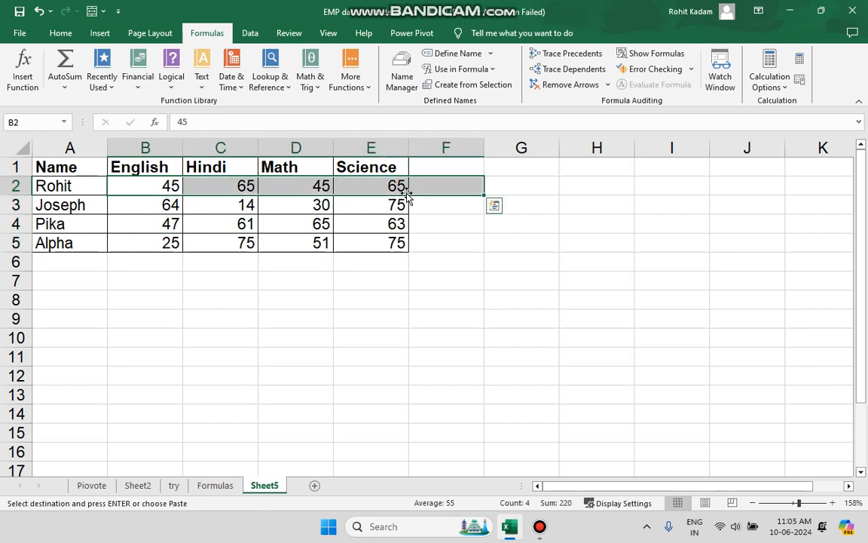
Total the first student's marks in F2 with =SUM(B2:E2), and clear that formula again.
left_click(434, 187)
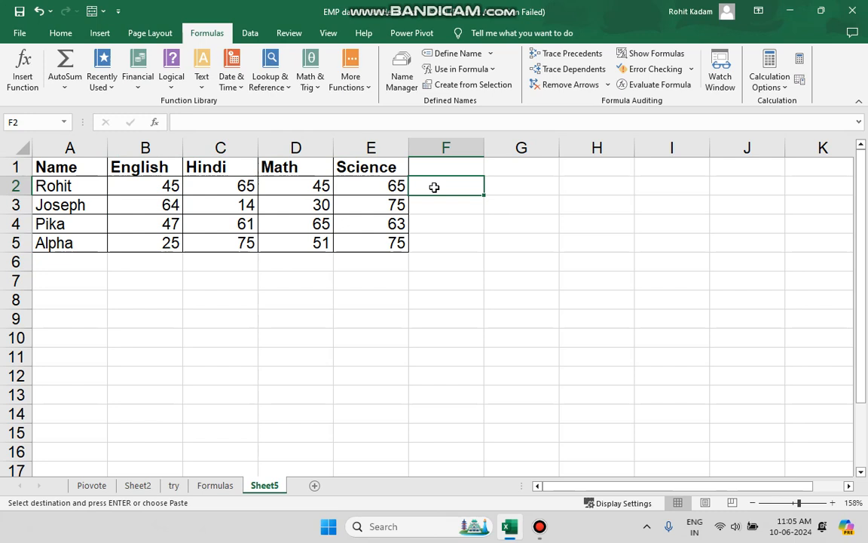
left_click(384, 121)
type("=")
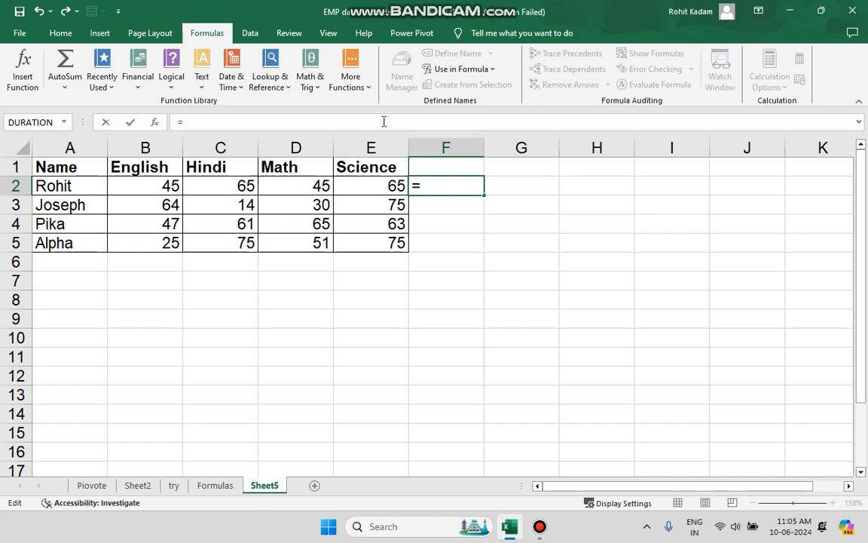
type("sum")
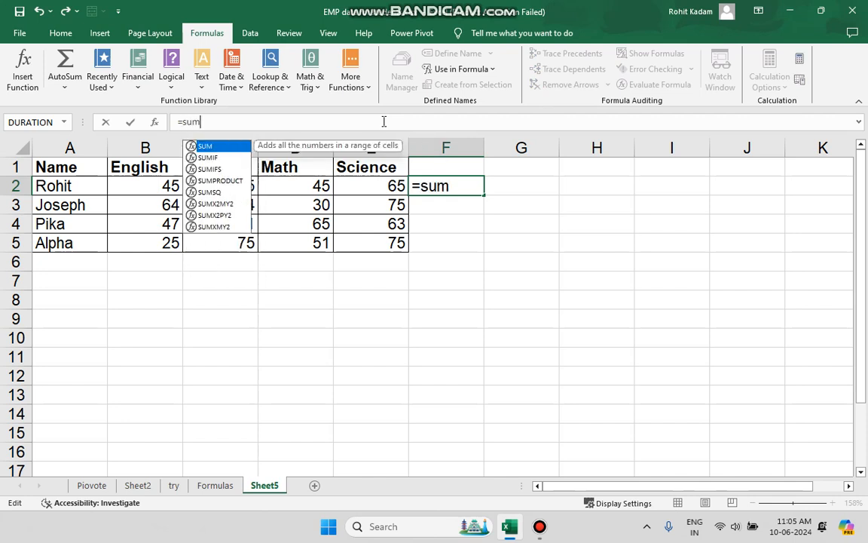
type("()")
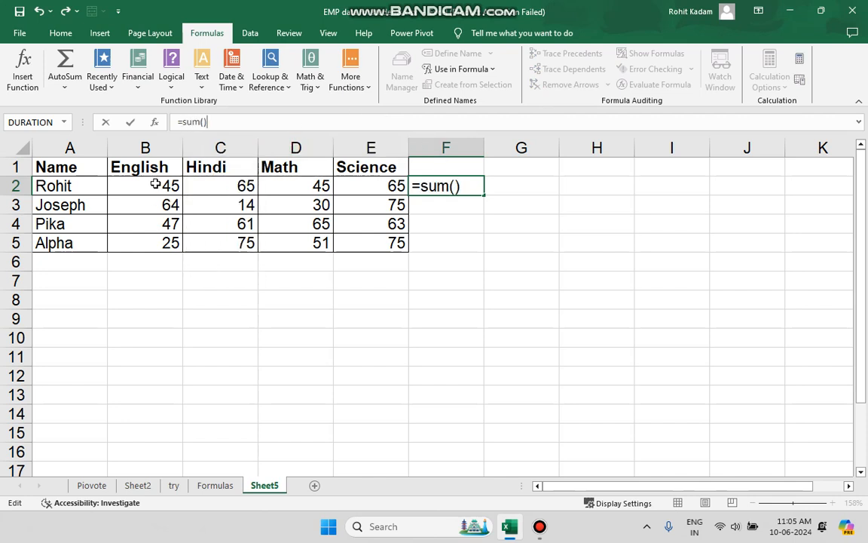
left_click(257, 189)
left_click(414, 336)
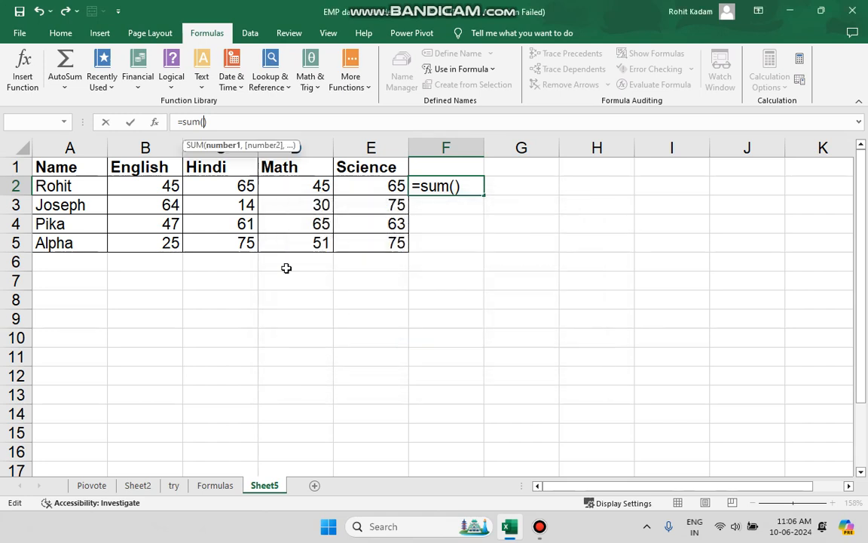
left_click_drag(168, 185, 357, 181)
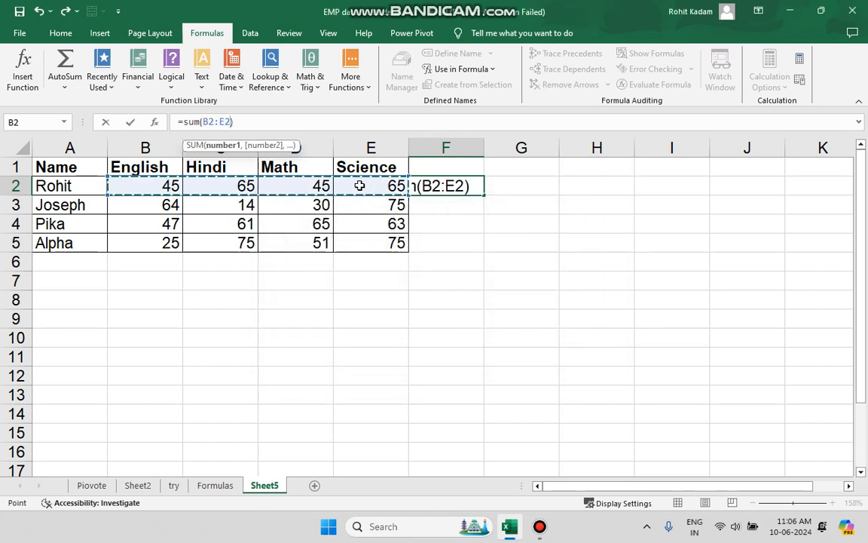
key("Return")
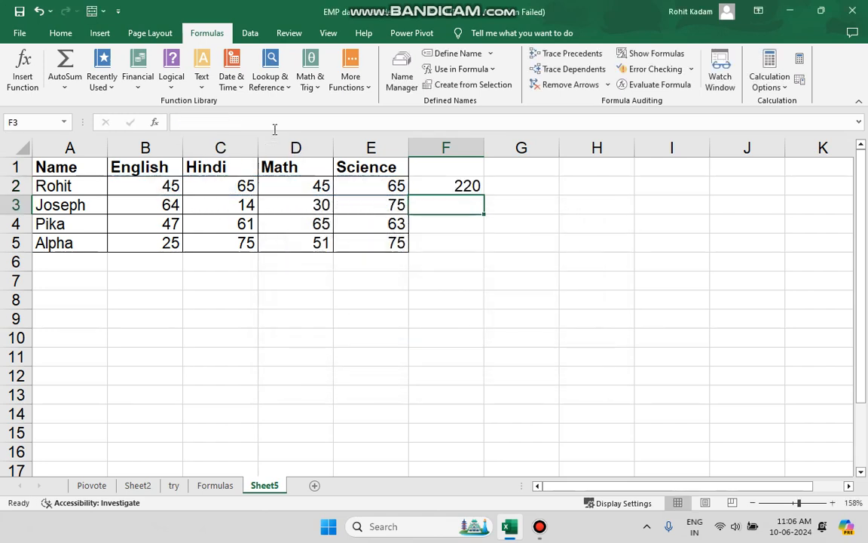
left_click(476, 184)
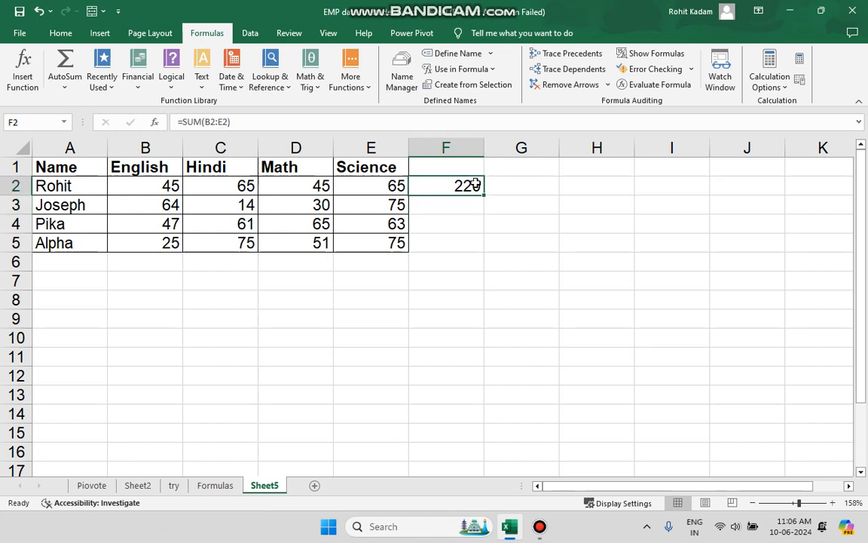
key("Delete")
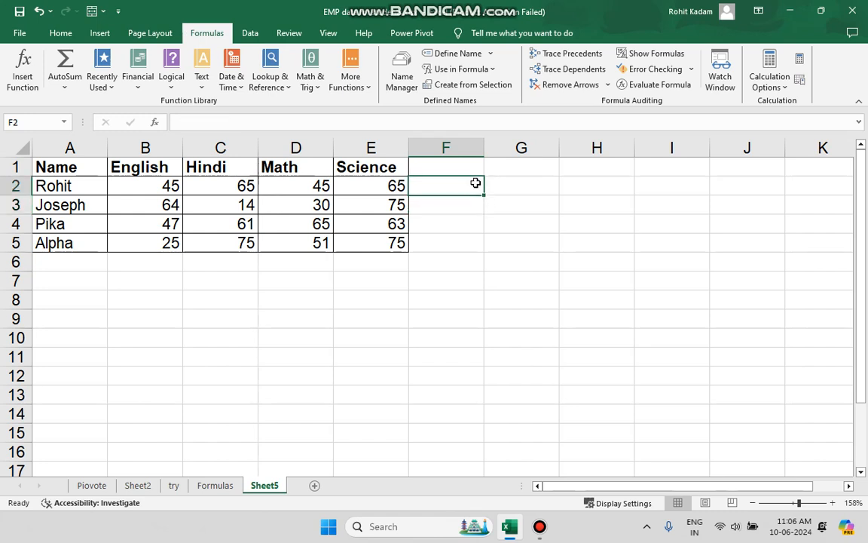
Define a workbook-scoped name totle that refers to the first student's marks, Sheet5!$B$2:$E$2.
left_click_drag(160, 181, 367, 184)
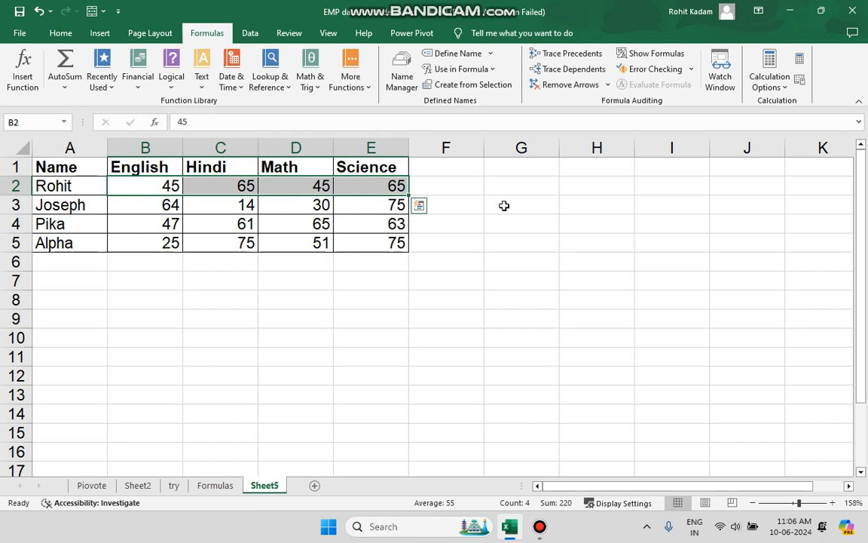
left_click(452, 189)
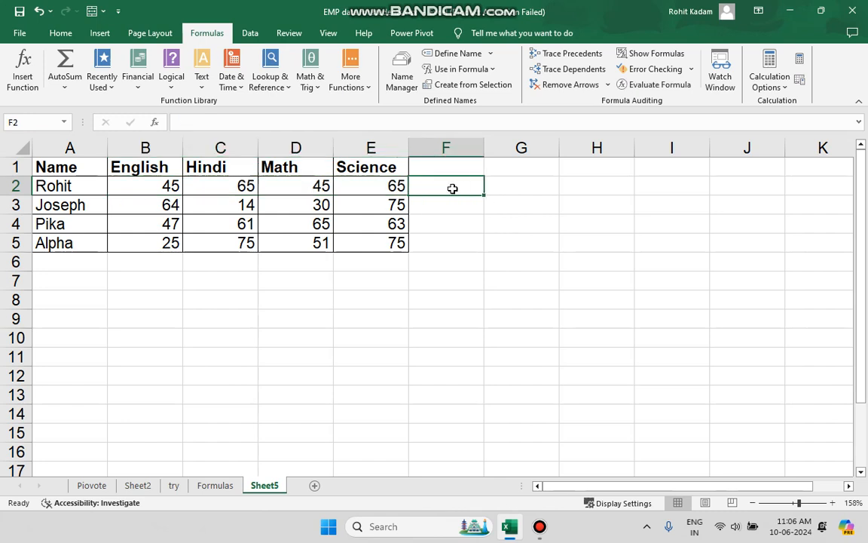
left_click(456, 54)
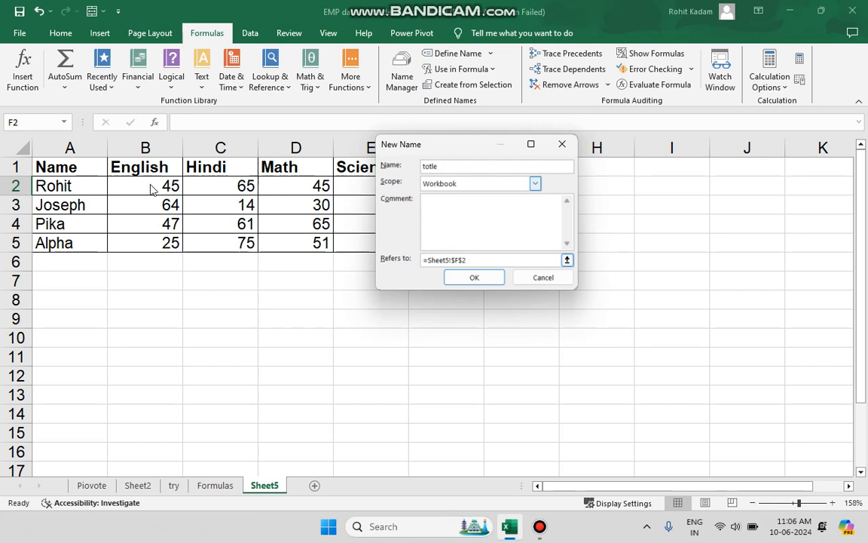
left_click(492, 258)
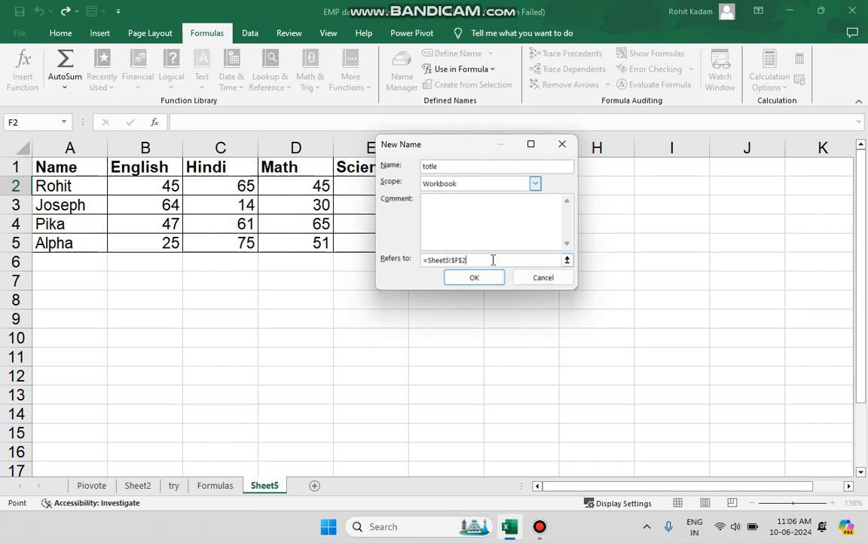
left_click_drag(163, 186, 345, 188)
left_click(474, 277)
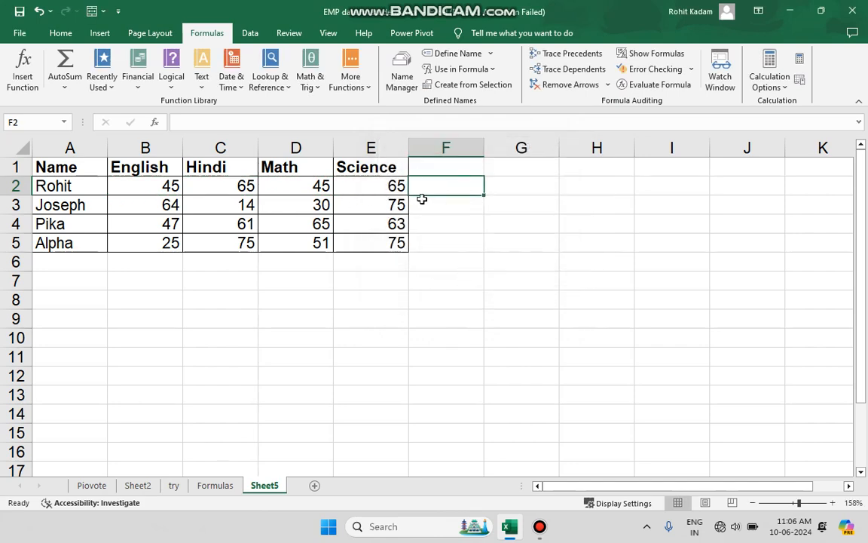
Check the totle entry and its reference in the Name Manager.
left_click(402, 80)
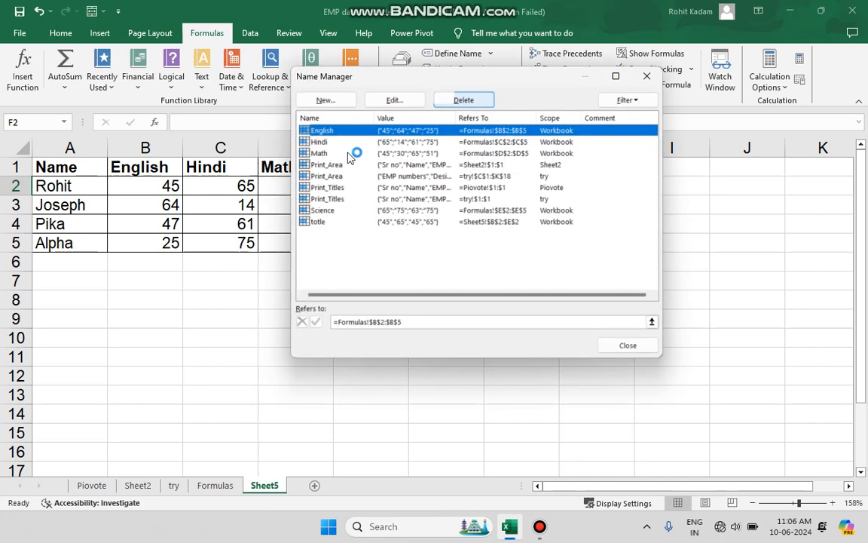
left_click(350, 226)
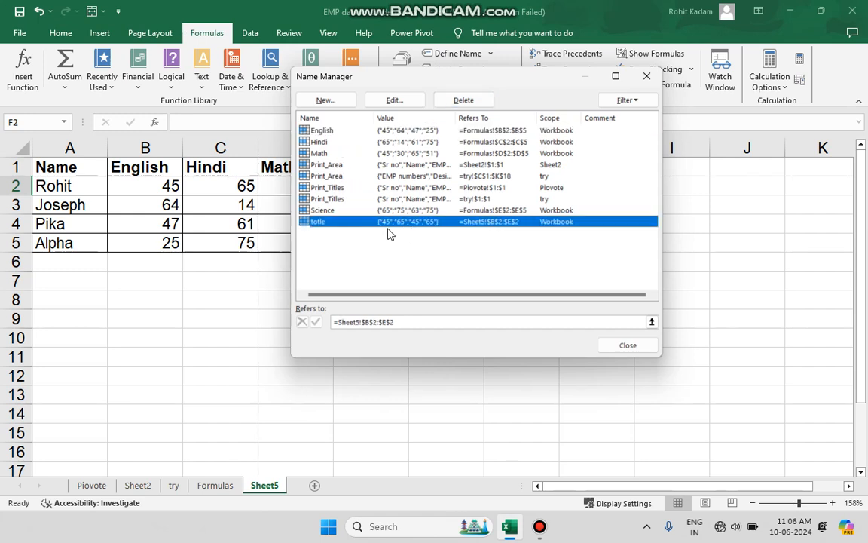
left_click(622, 345)
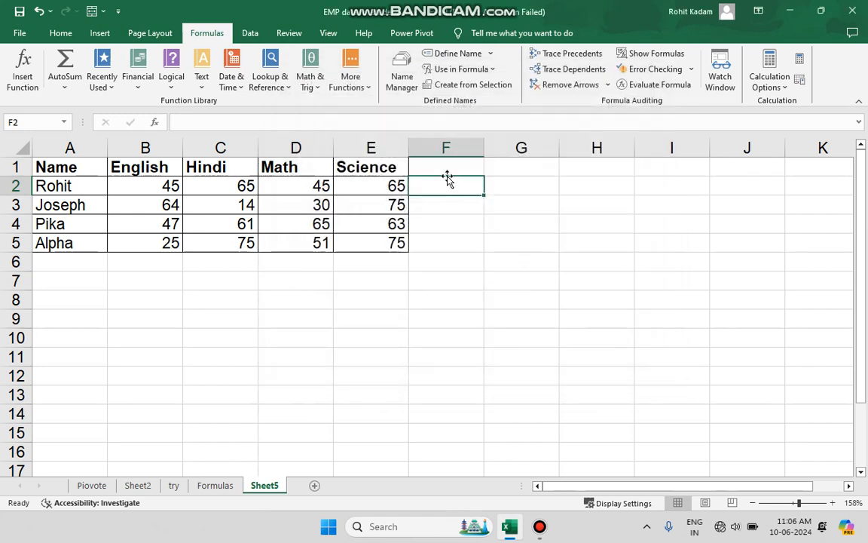
Enter =SUM(totle) in F2 to total the first student's marks through the defined name.
left_click(426, 128)
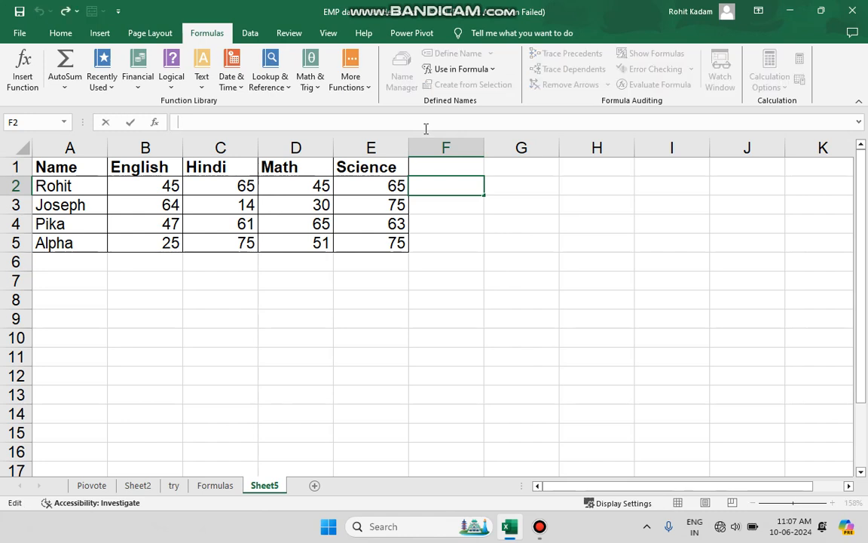
type("=t")
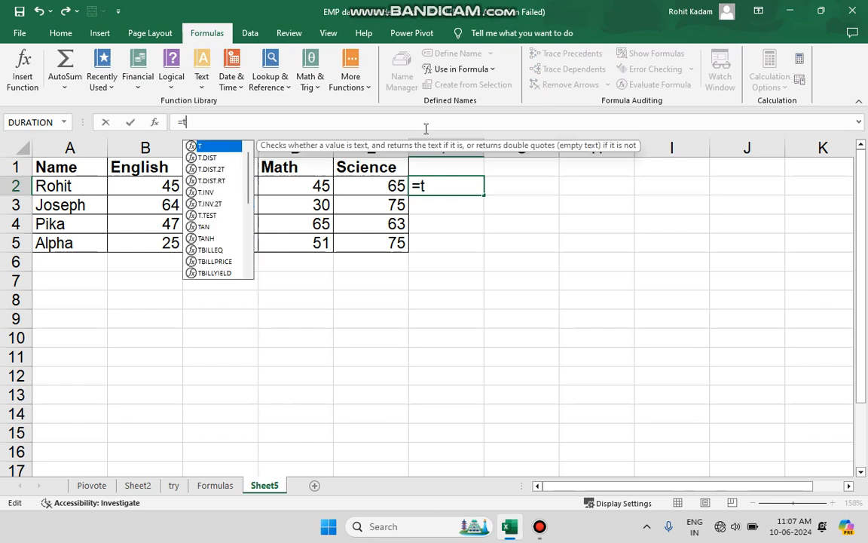
key("BackSpace")
type("sum")
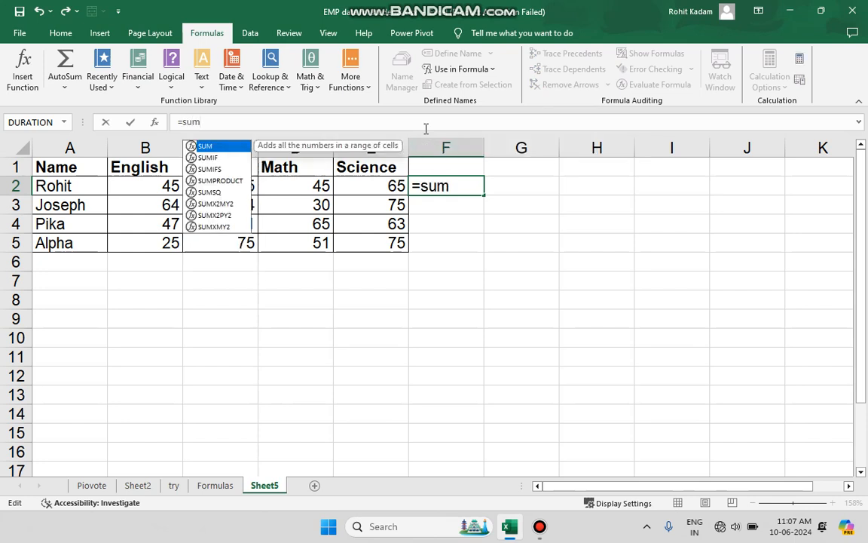
type("(")
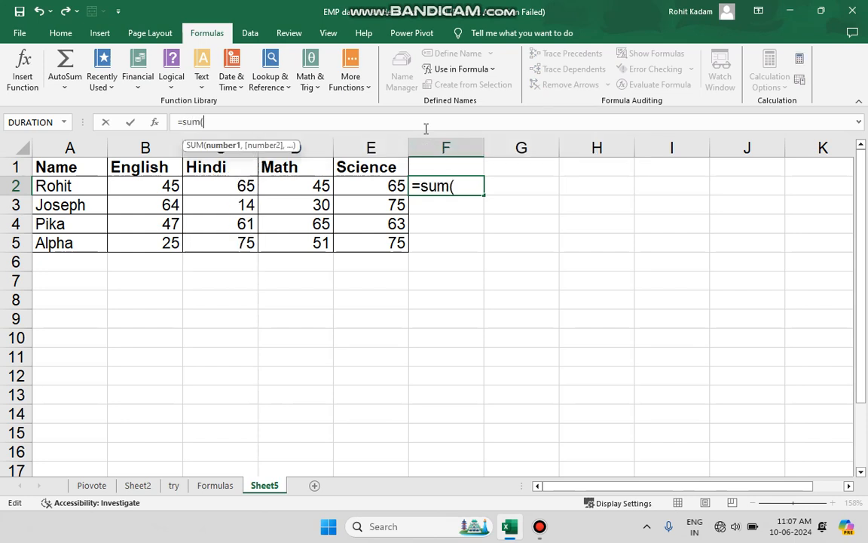
type(")")
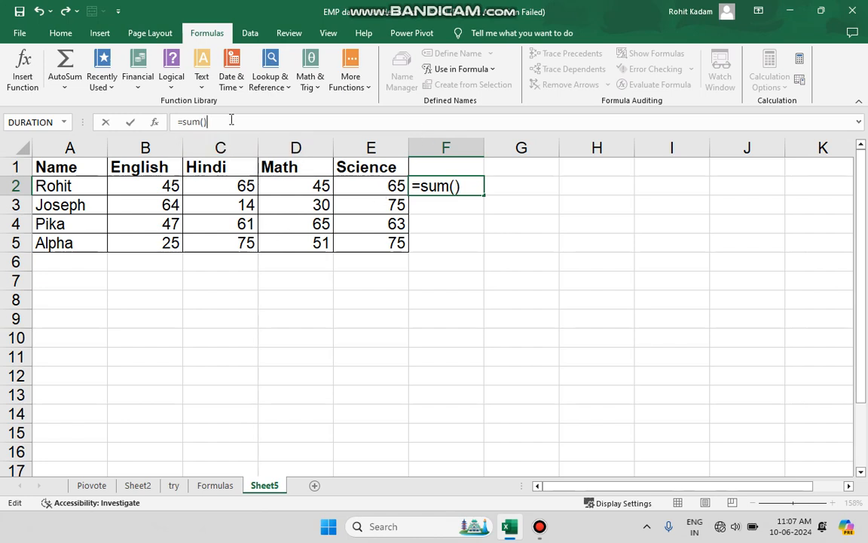
left_click(204, 122)
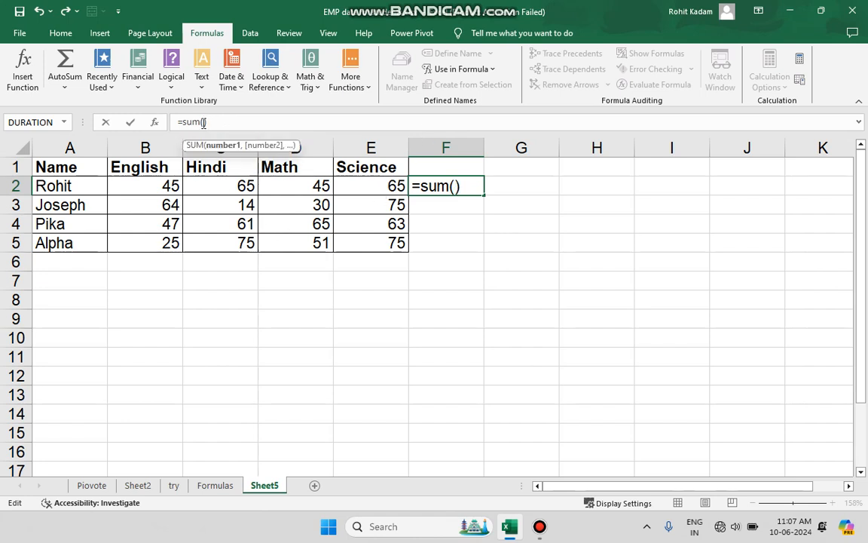
type("to")
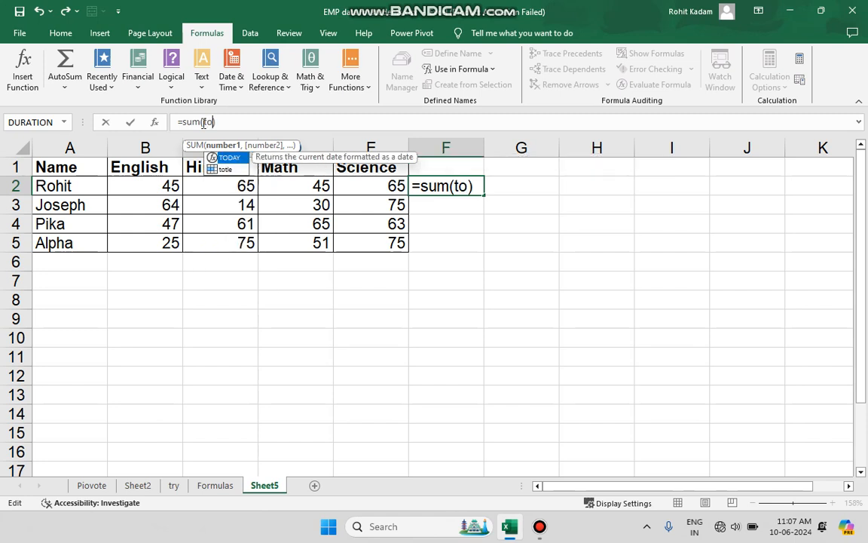
key("Down")
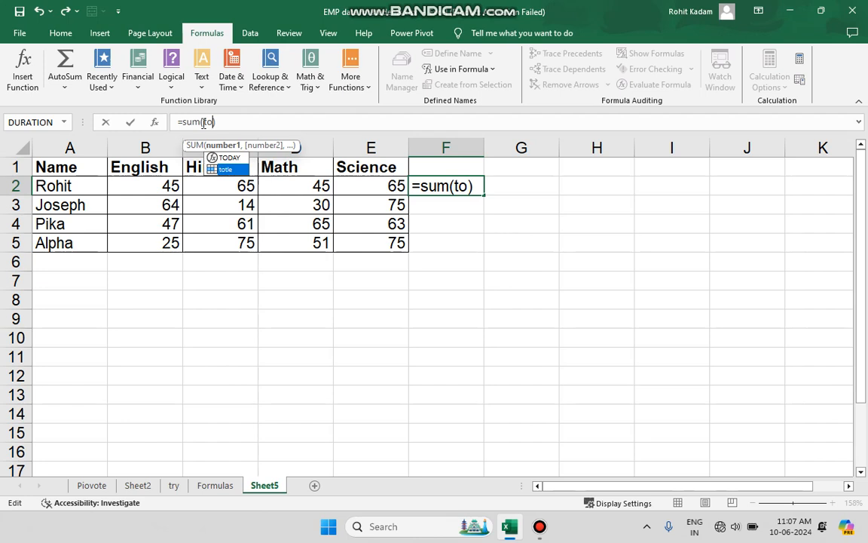
type("t")
key("Tab")
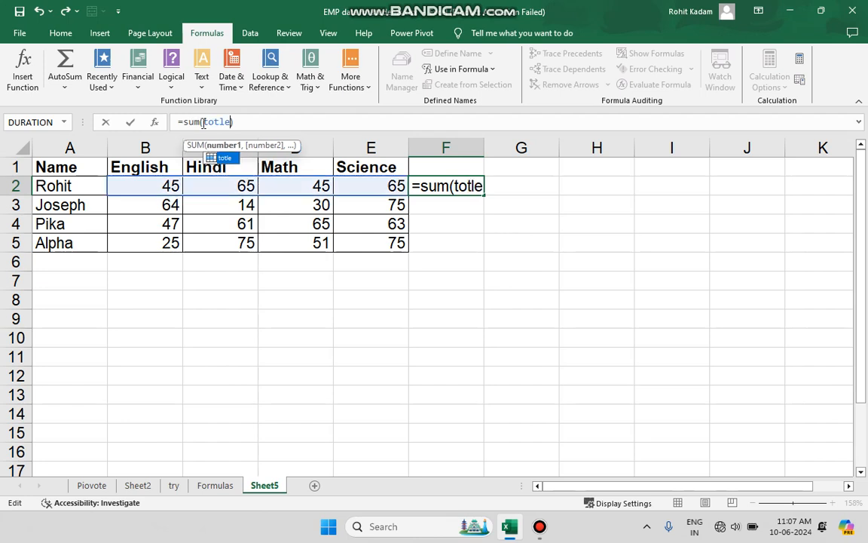
key("Return")
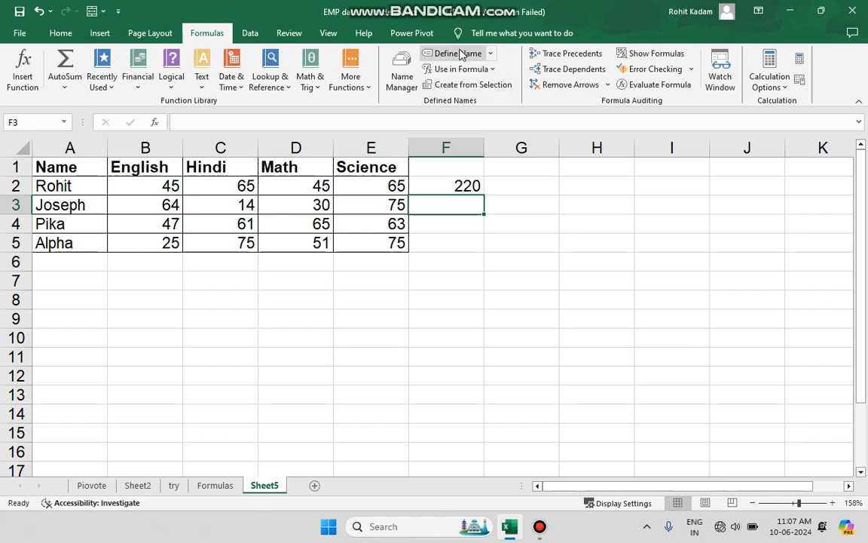
Delete the defined name totle from the workbook in the Name Manager.
left_click(403, 75)
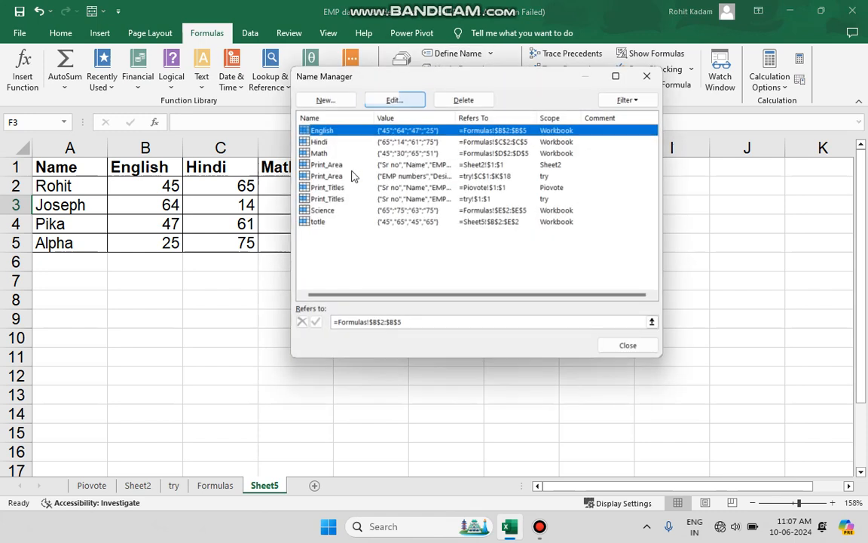
left_click(372, 223)
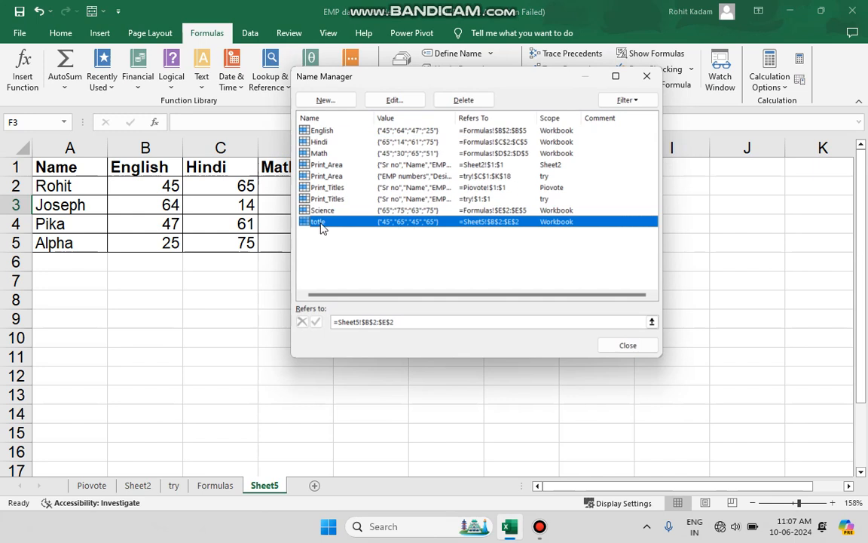
left_click(458, 100)
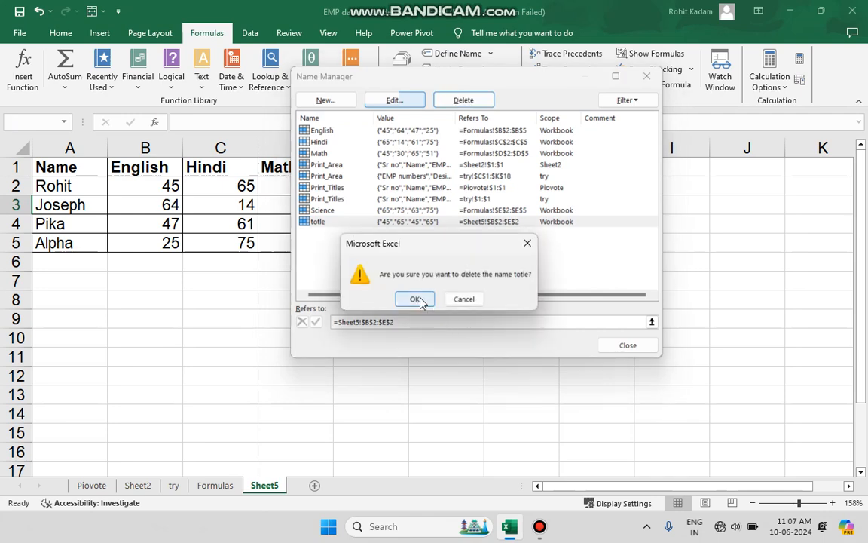
left_click(416, 299)
View the edit settings of the Print_Titles name scoped to the try sheet, and leave the Name Manager without changing it.
left_click(349, 199)
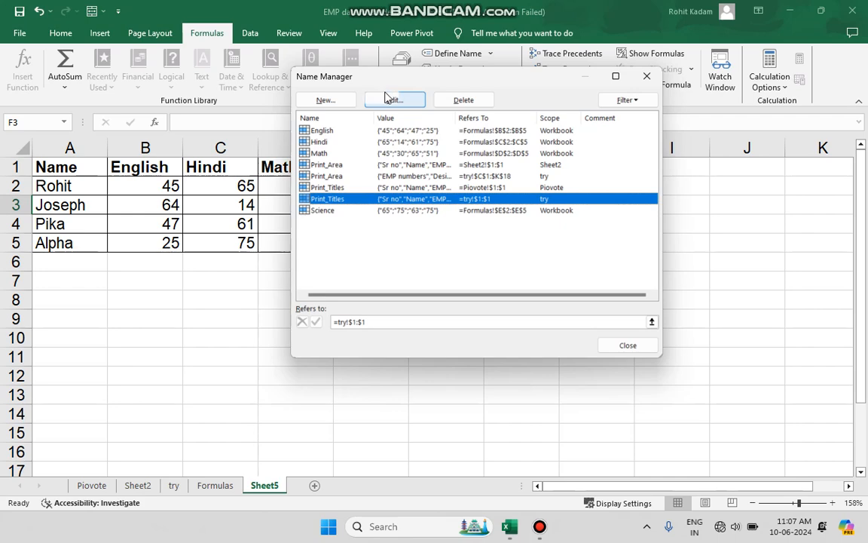
left_click(392, 99)
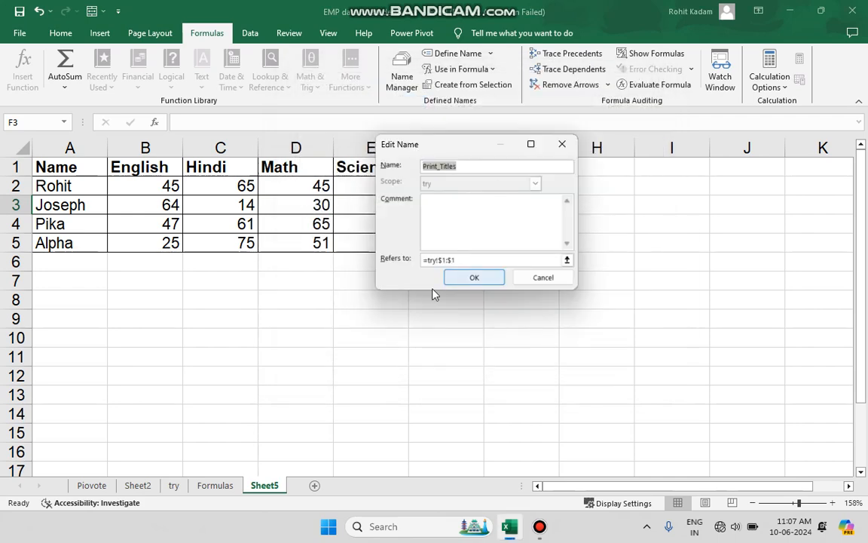
left_click(560, 143)
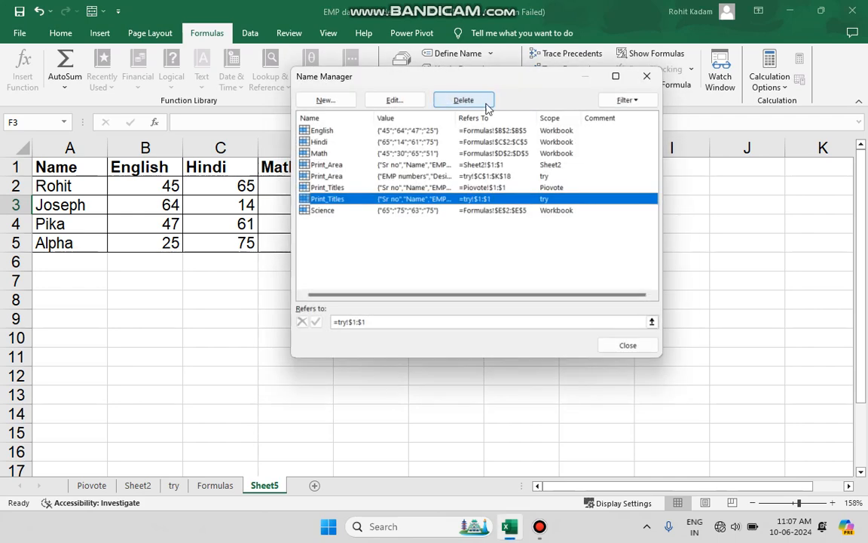
left_click(647, 76)
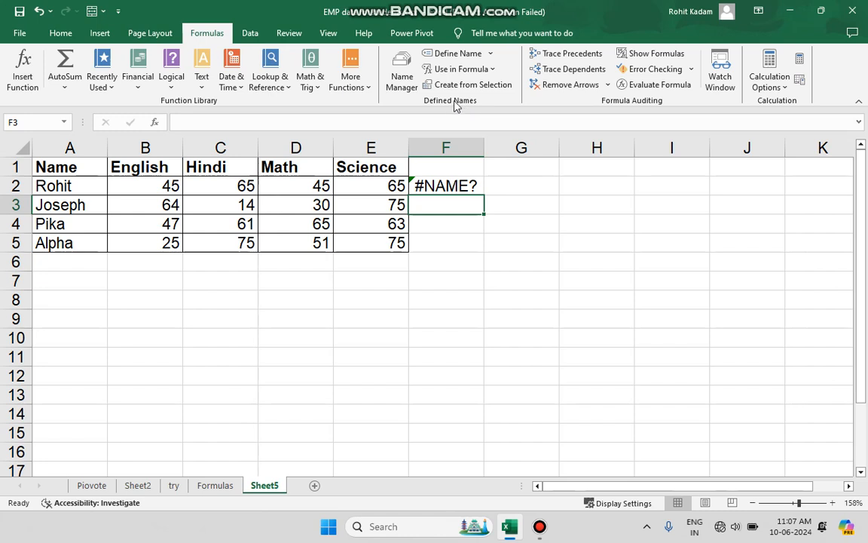